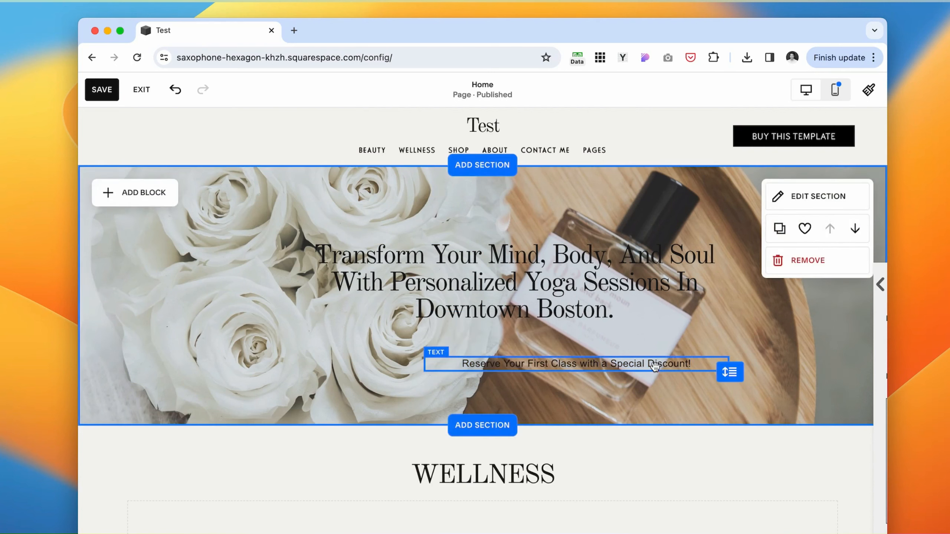
Step: Add a Book Now button block centered in the banner and center the headline and discount line above it
left_click_drag(568, 363, 568, 342)
left_click(108, 193)
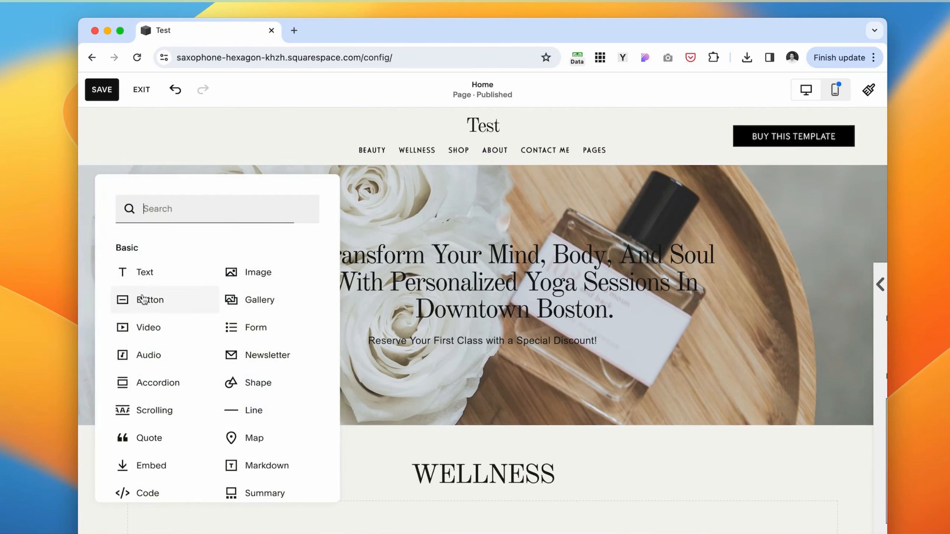
left_click(165, 297)
left_click_drag(163, 223, 493, 396)
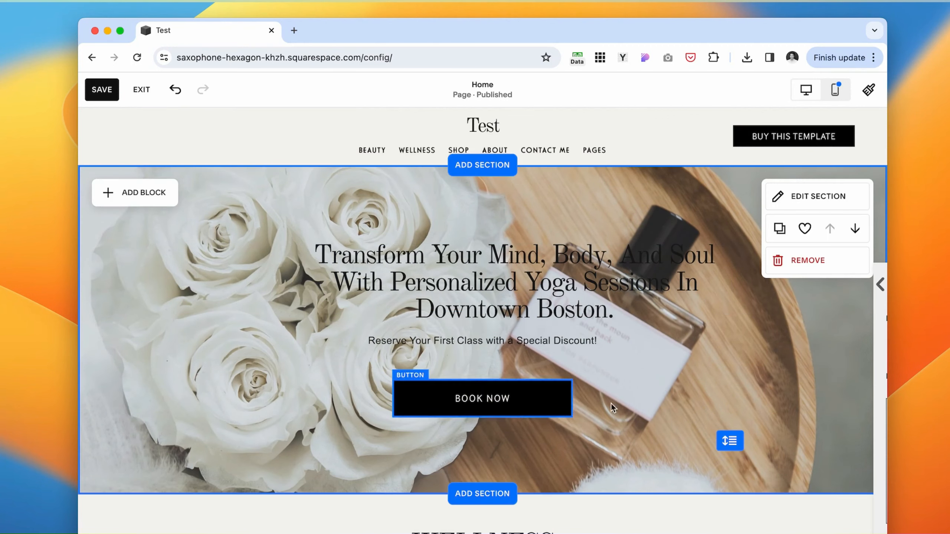
left_click_drag(552, 279, 524, 282)
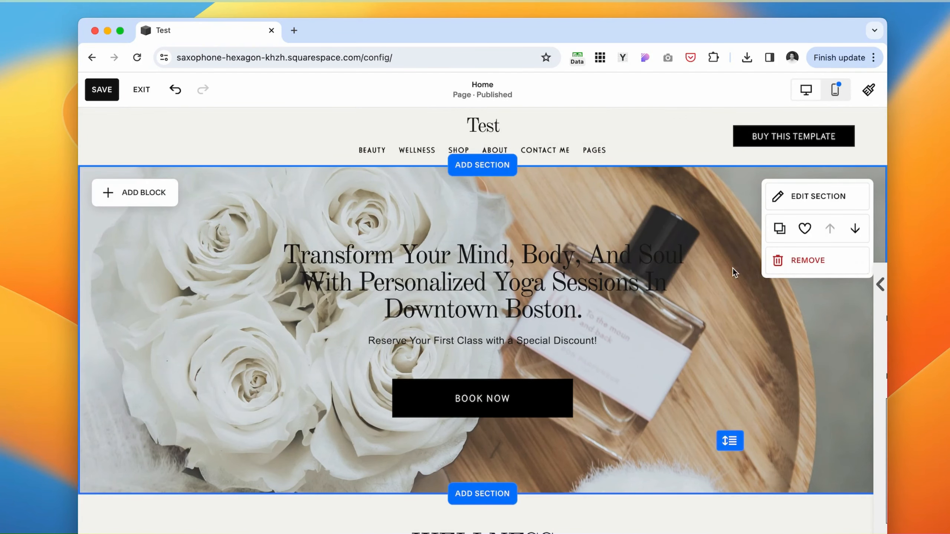
Step: Replace the banner section's rose and perfume background image with the black-and-white yoga pose photo from the desktop
left_click(782, 199)
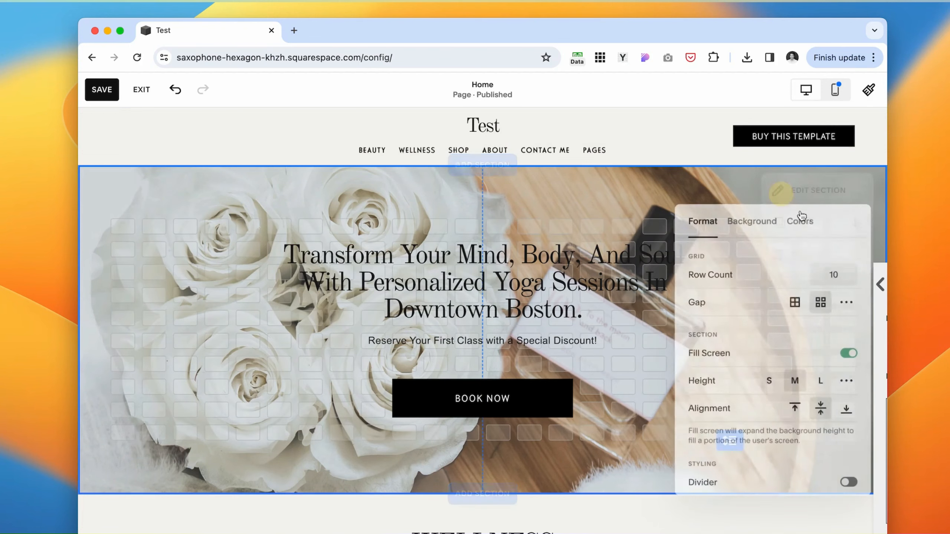
left_click(744, 214)
left_click(848, 404)
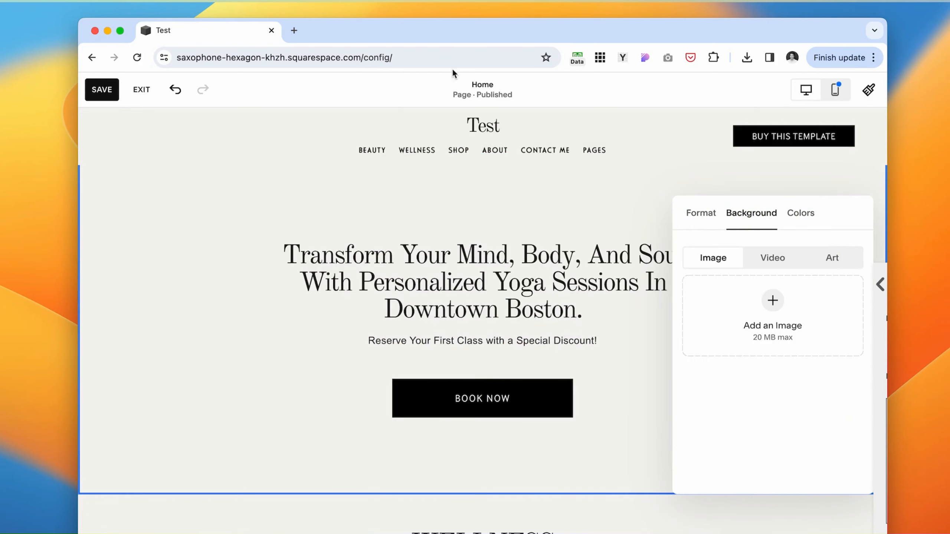
left_click_drag(683, 38, 656, 84)
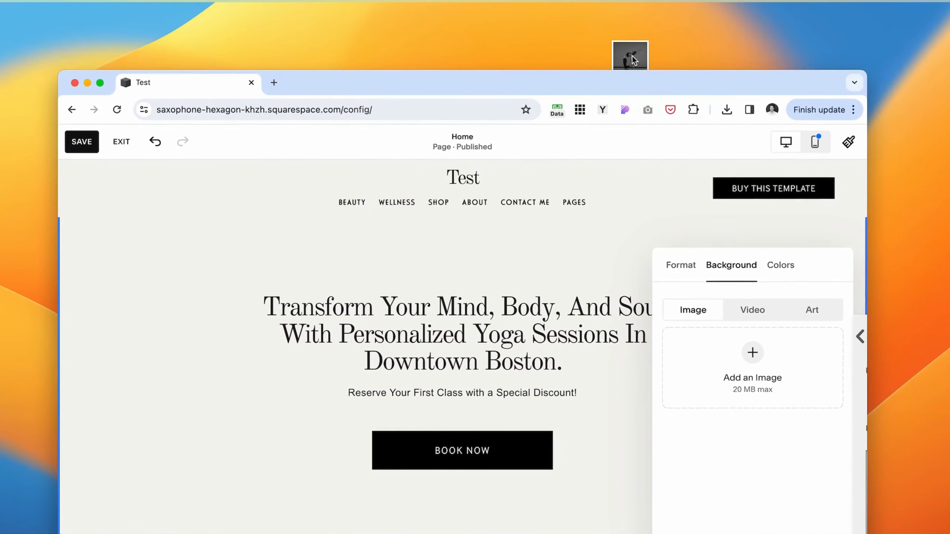
left_click_drag(630, 54, 830, 367)
left_click_drag(772, 93, 795, 44)
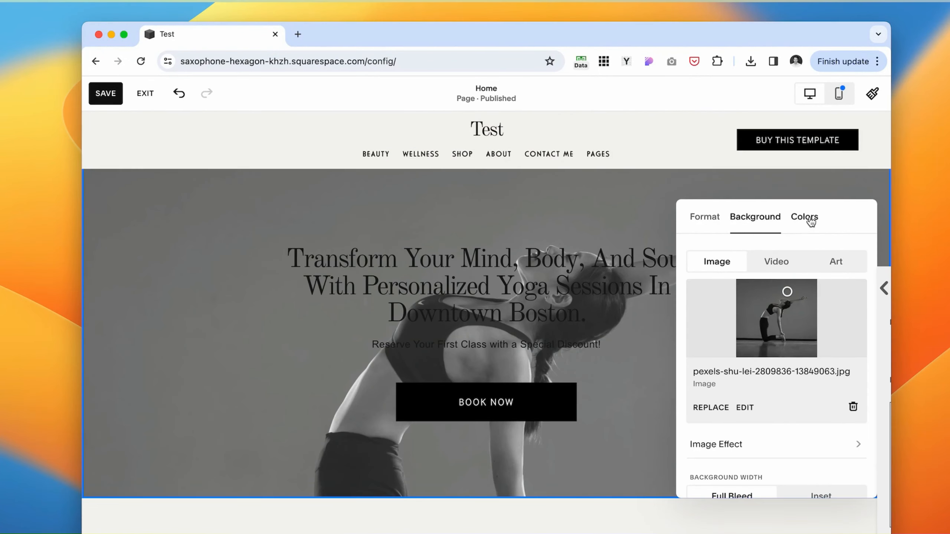
Step: Apply the Bright 1 color theme to the banner section and save the page
left_click(803, 216)
scroll(812, 395, "down", 1)
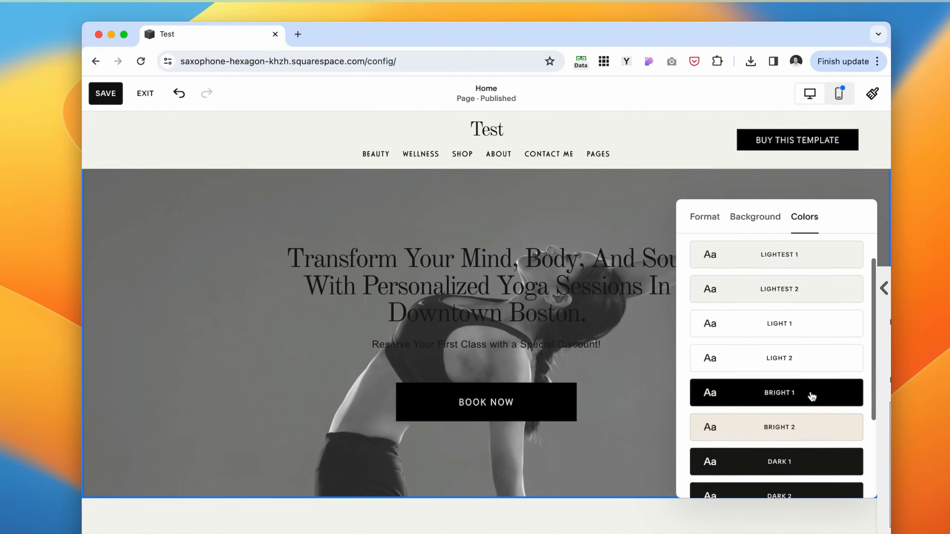
left_click(811, 395)
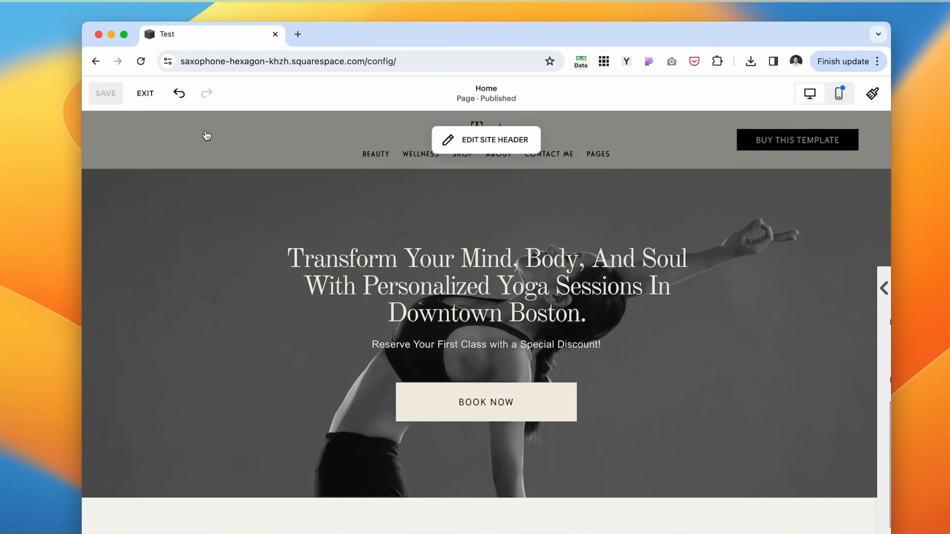
Step: Leave editing and review the banner's headline and discount line in the full page preview
key("Escape")
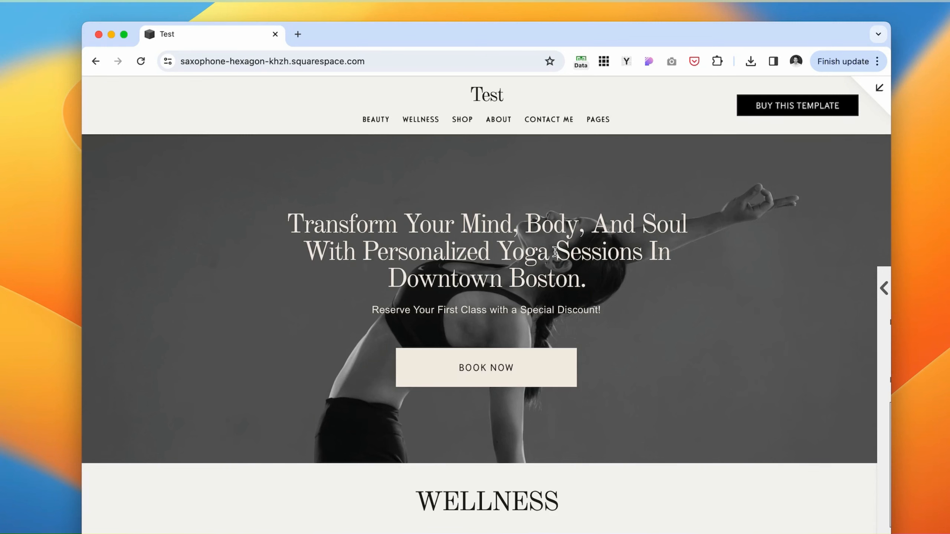
left_click_drag(286, 223, 639, 292)
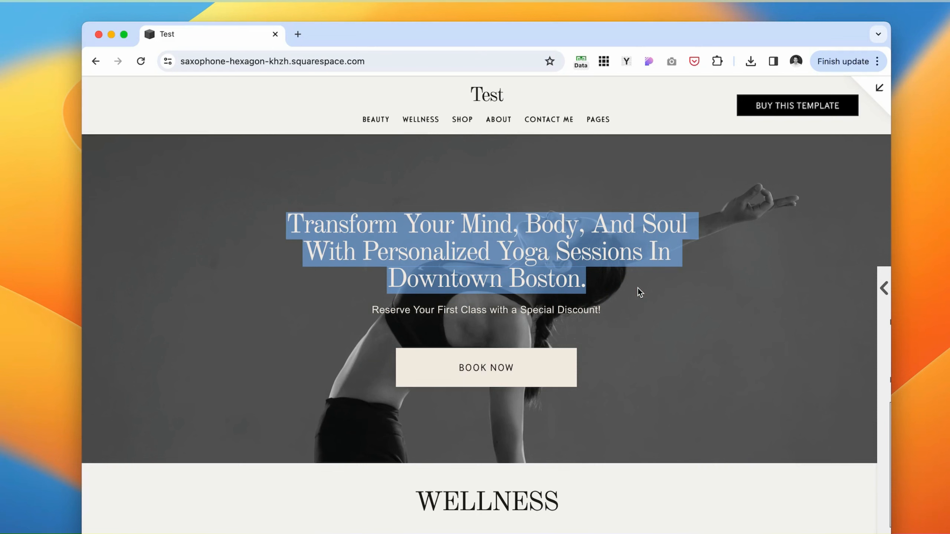
left_click_drag(371, 310, 626, 310)
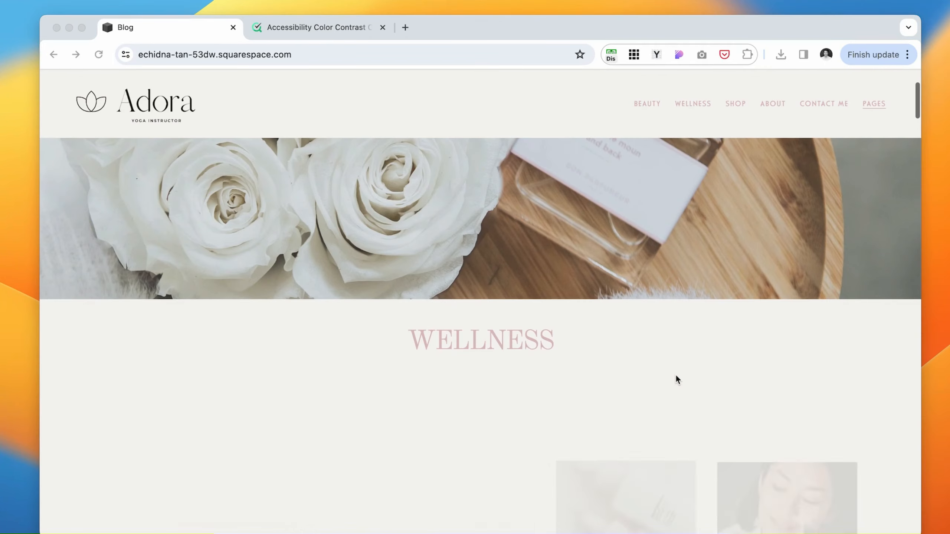
Step: Examine the Adora page's pink headings and post titles for readability and review the color contrast checker on accessibilitychecker.org
scroll(675, 374, "down", 10)
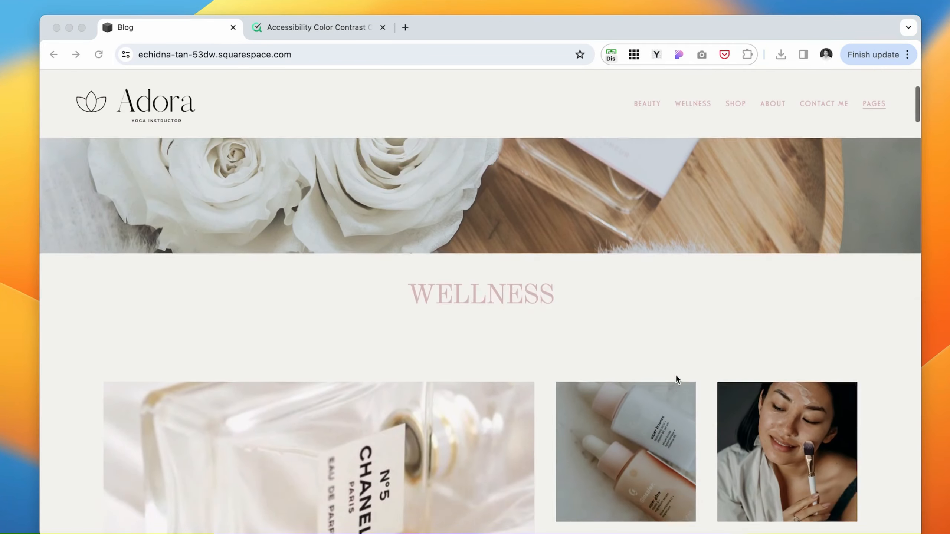
scroll(742, 356, "up", 15)
scroll(634, 337, "down", 3)
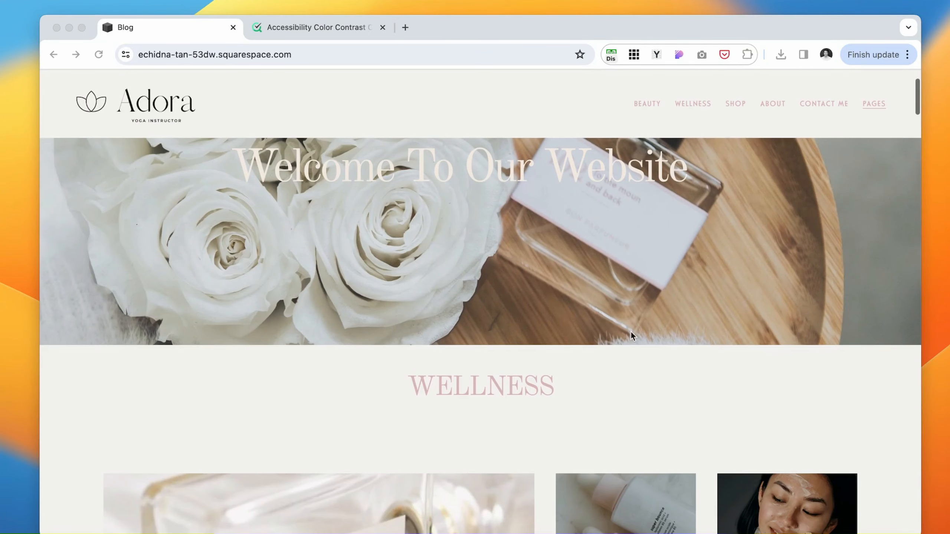
scroll(679, 316, "down", 1)
scroll(772, 150, "down", 4)
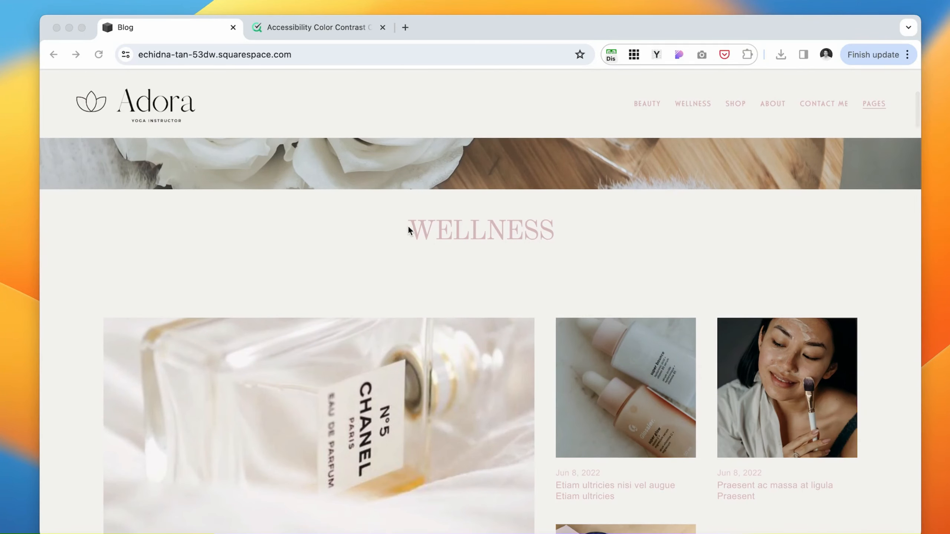
left_click(587, 227)
left_click_drag(430, 229, 560, 229)
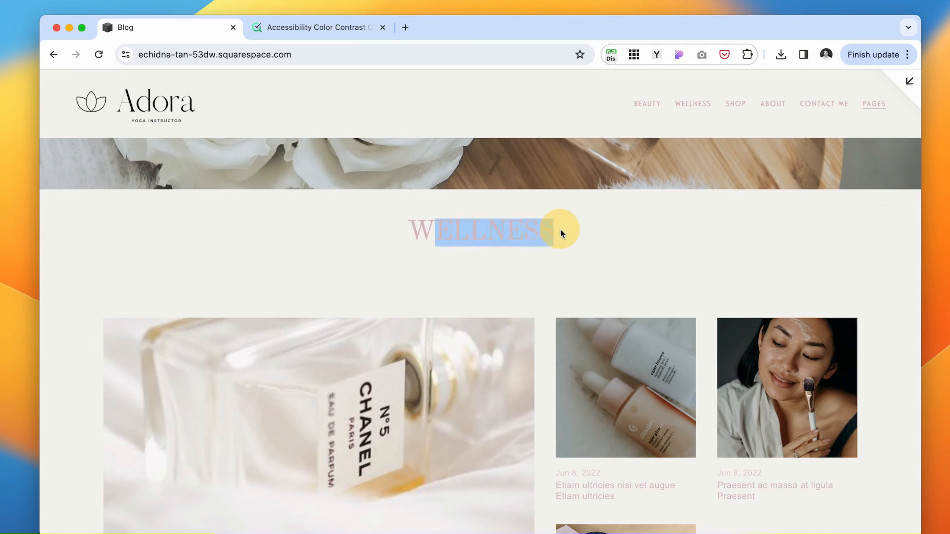
left_click(318, 227)
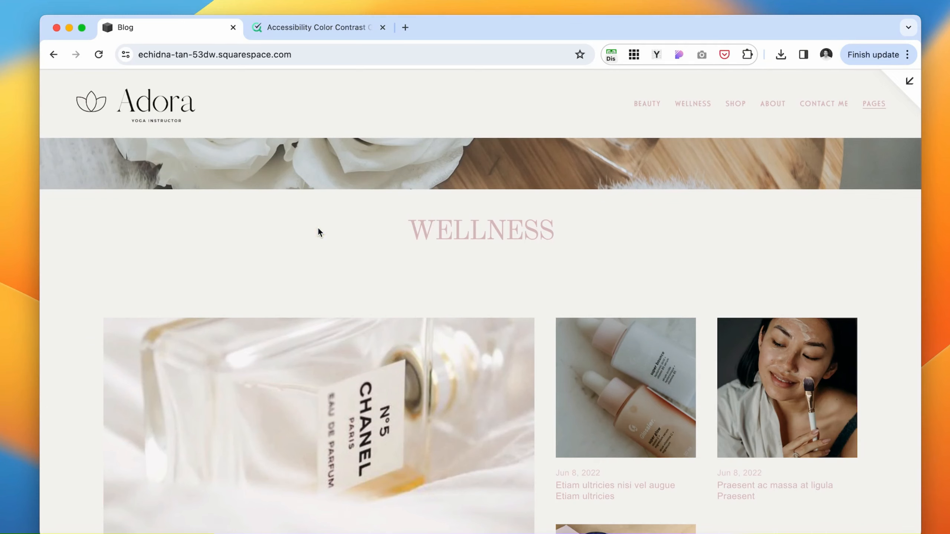
scroll(397, 349, "down", 5)
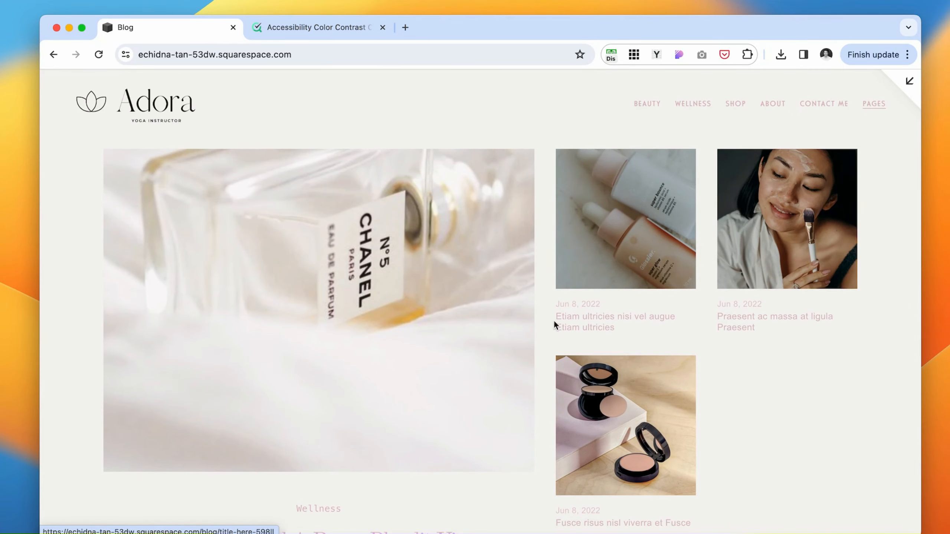
scroll(655, 354, "down", 3)
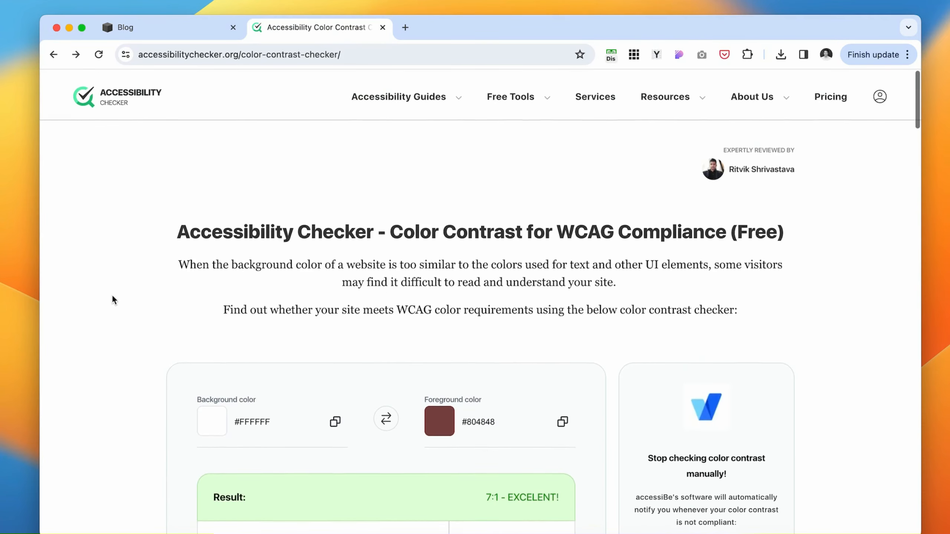
scroll(112, 300, "down", 1)
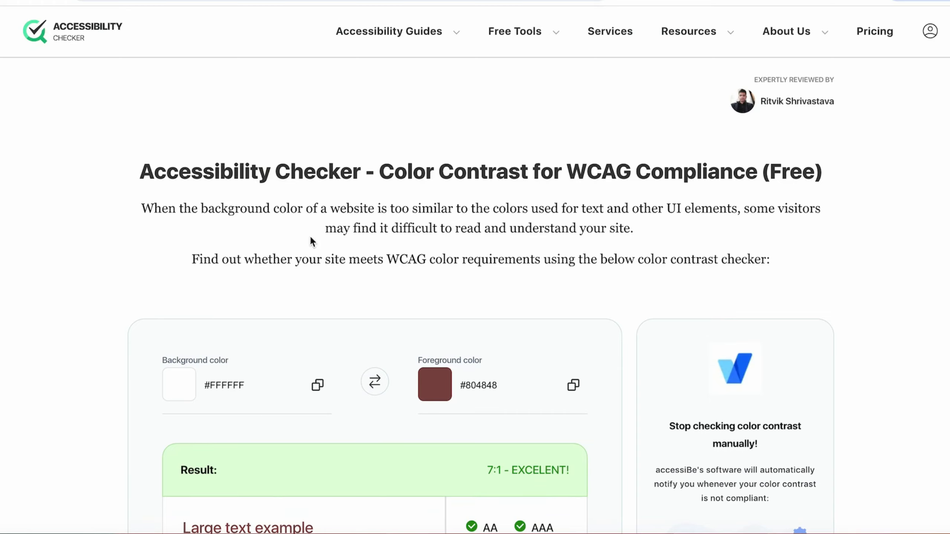
scroll(309, 234, "down", 5)
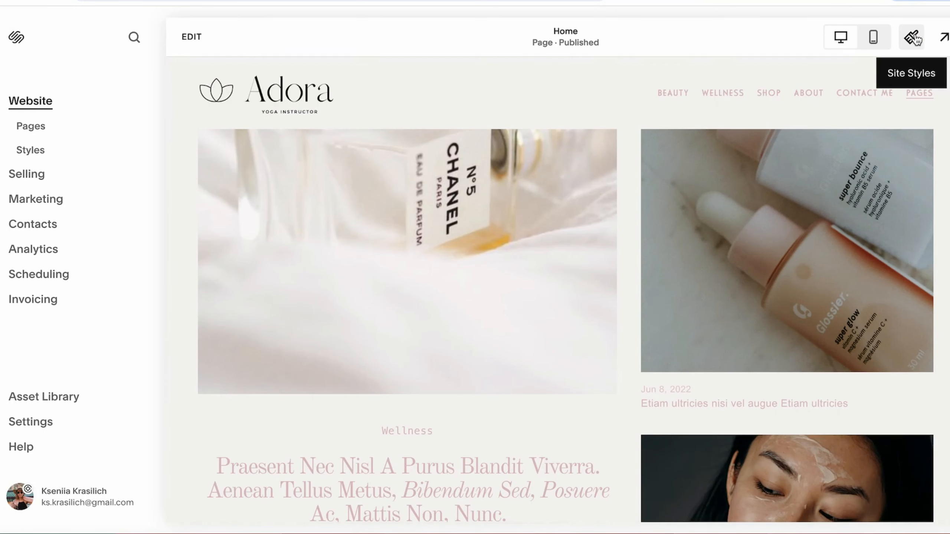
Step: Copy the fourth color from the site's palette and set it as the contrast checker's foreground color, #DCBFC1
left_click(913, 37)
left_click(858, 241)
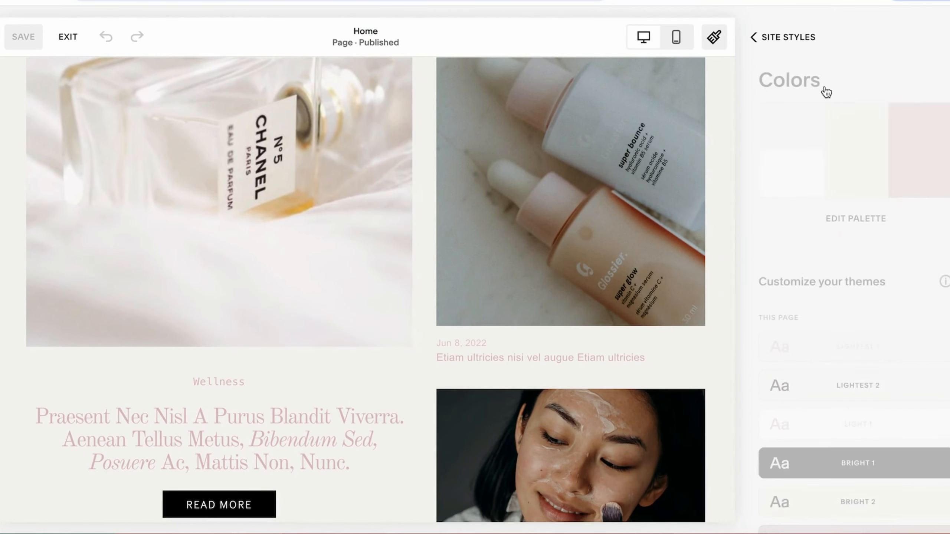
left_click(853, 219)
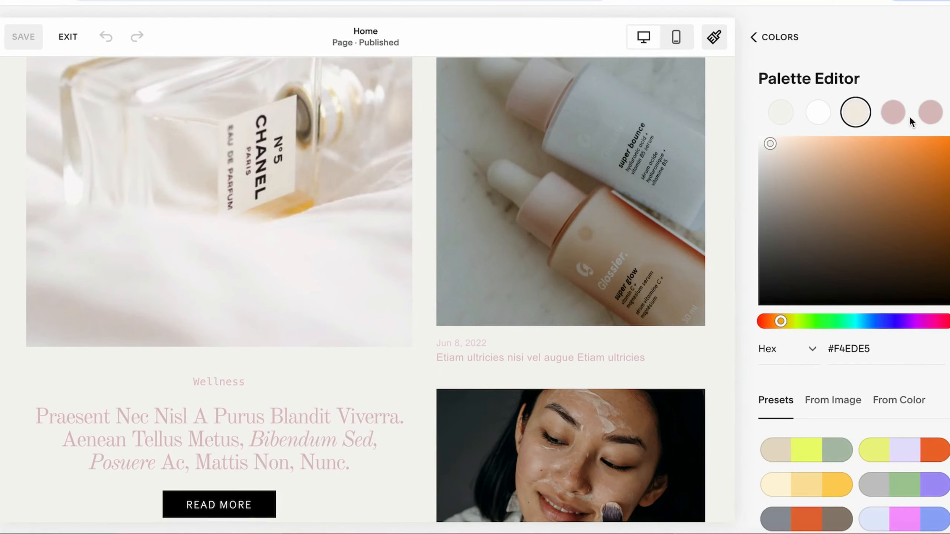
left_click(894, 113)
double_click(849, 348)
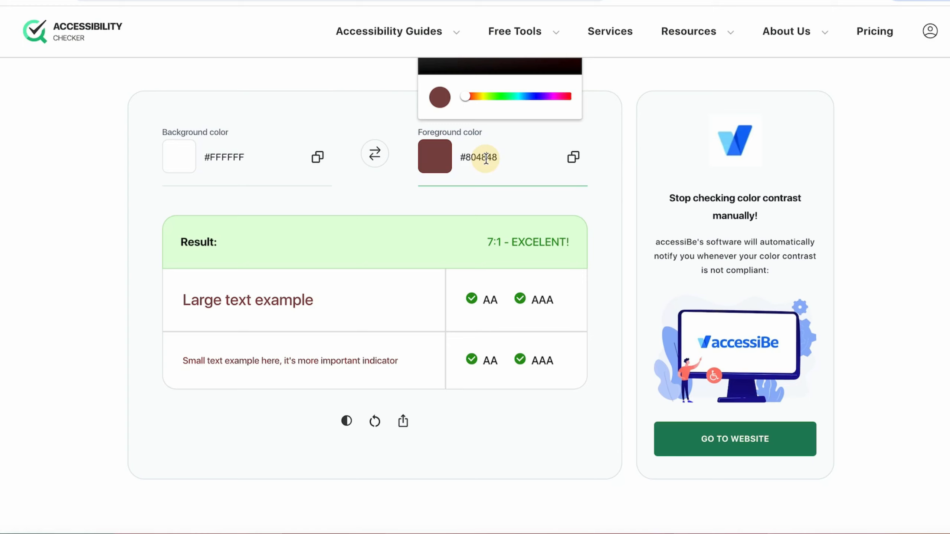
double_click(484, 156)
type("#DCBFC1")
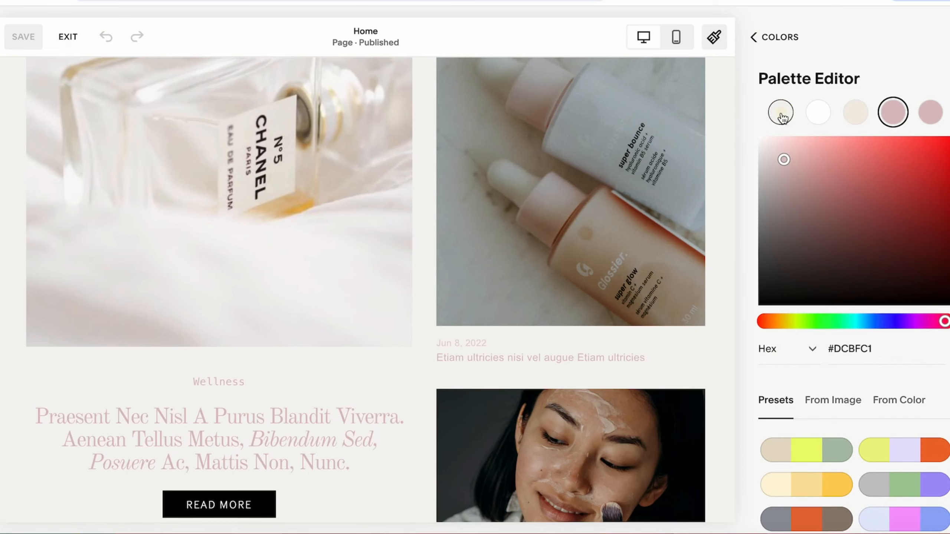
Step: Copy the first palette color, #F6F4F2, into the checker's background color and examine the contrast rating
left_click(780, 113)
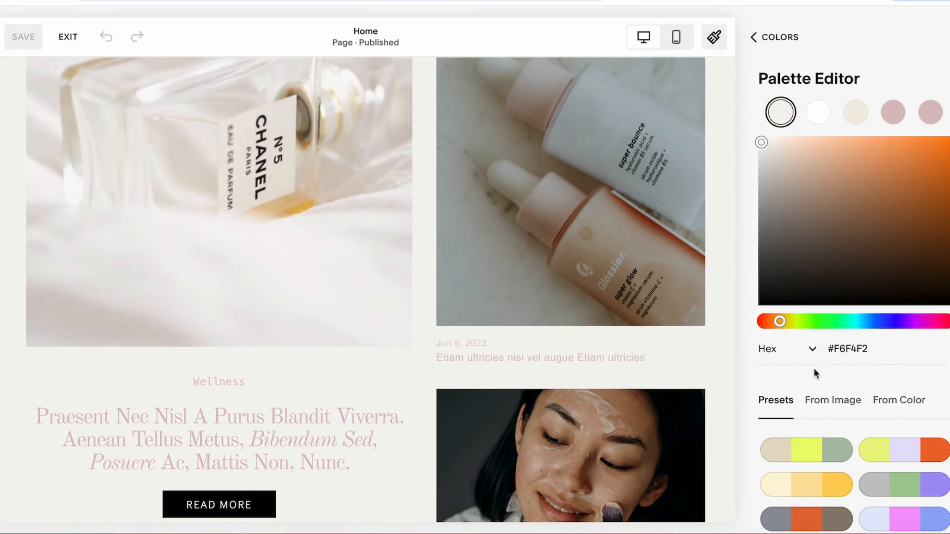
double_click(846, 348)
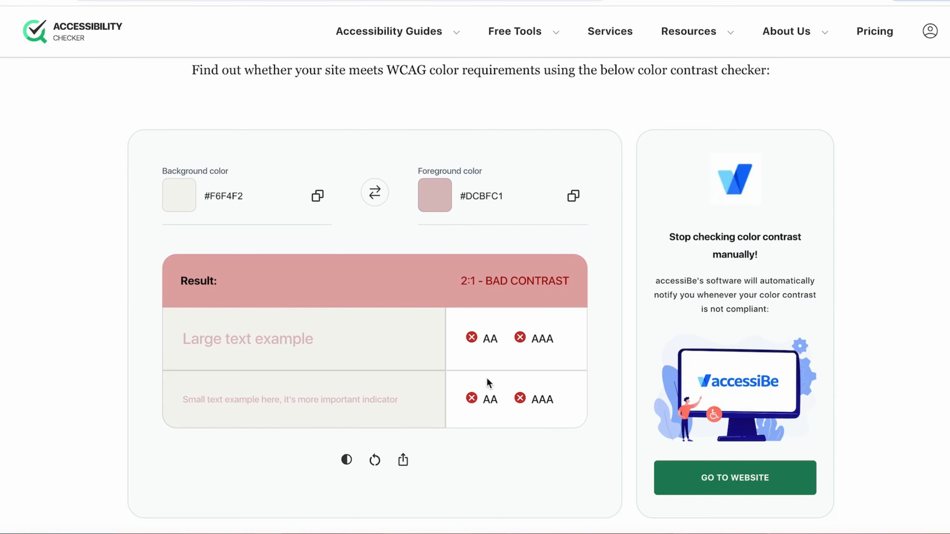
scroll(167, 363, "down", 1)
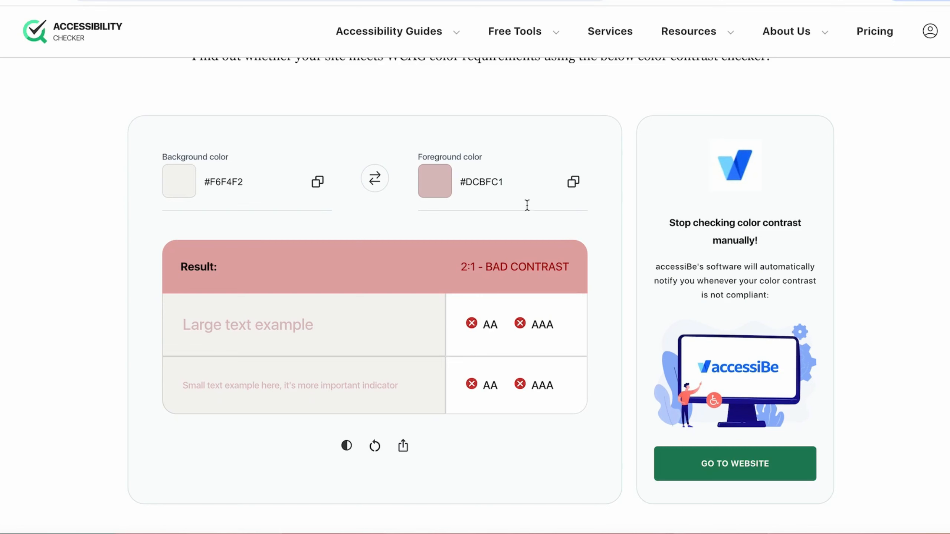
Step: Darken the checker's foreground color to the deeper pink #b7787c and copy its hex code
left_click(435, 181)
scroll(435, 180, "up", 3)
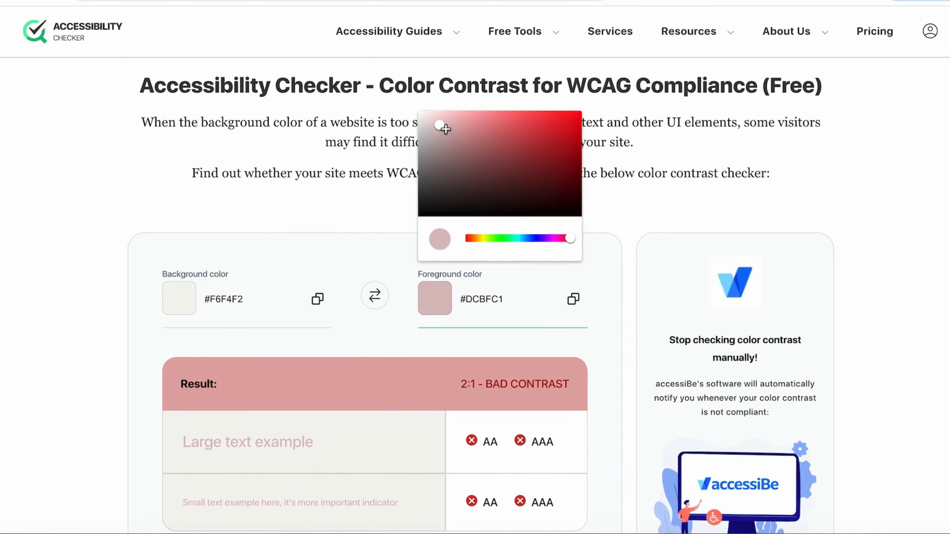
left_click_drag(444, 129, 474, 140)
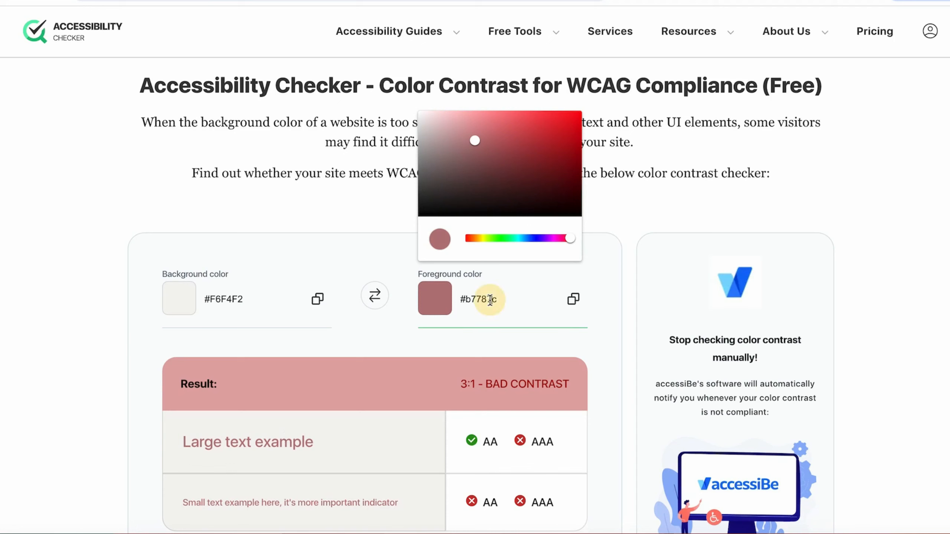
double_click(483, 298)
key("ctrl+c")
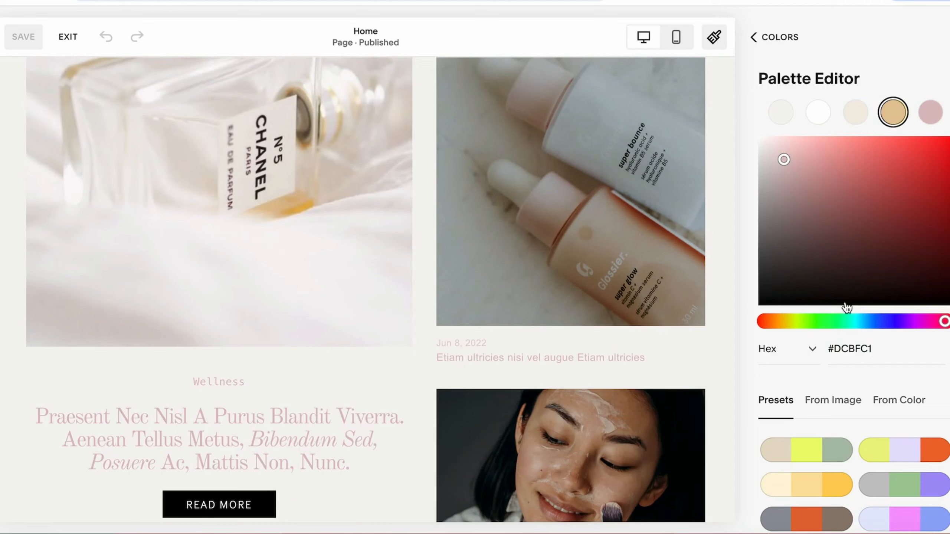
Step: Set both pink colors in the site palette to #b7787c, save the changes and check the text on the page
left_click(851, 348)
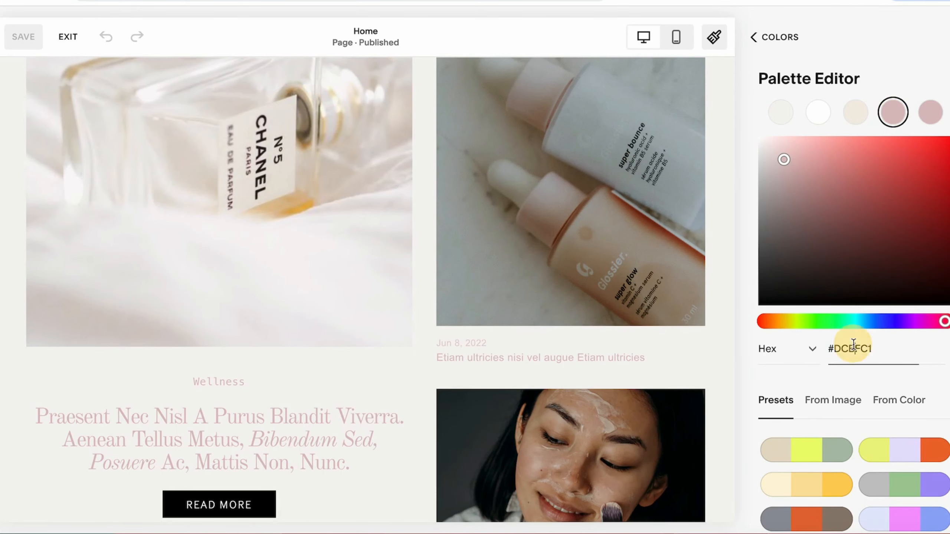
key("ctrl+a")
key("ctrl+v")
left_click(23, 36)
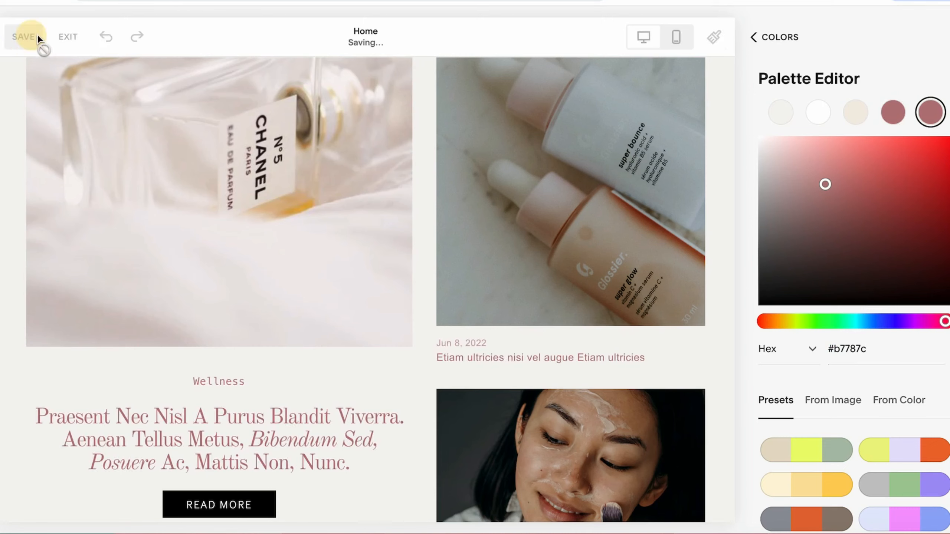
left_click(67, 36)
scroll(631, 285, "down", 10)
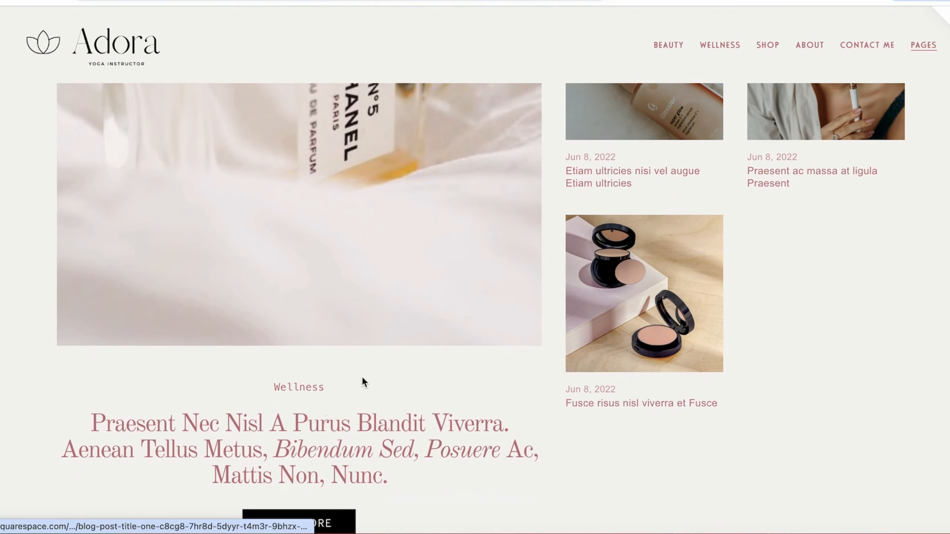
scroll(696, 352, "down", 2)
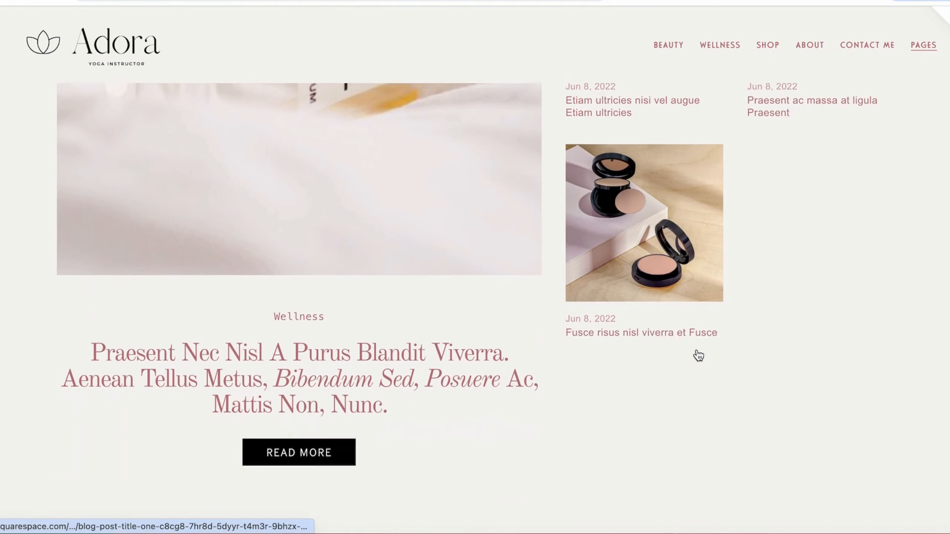
scroll(697, 352, "up", 4)
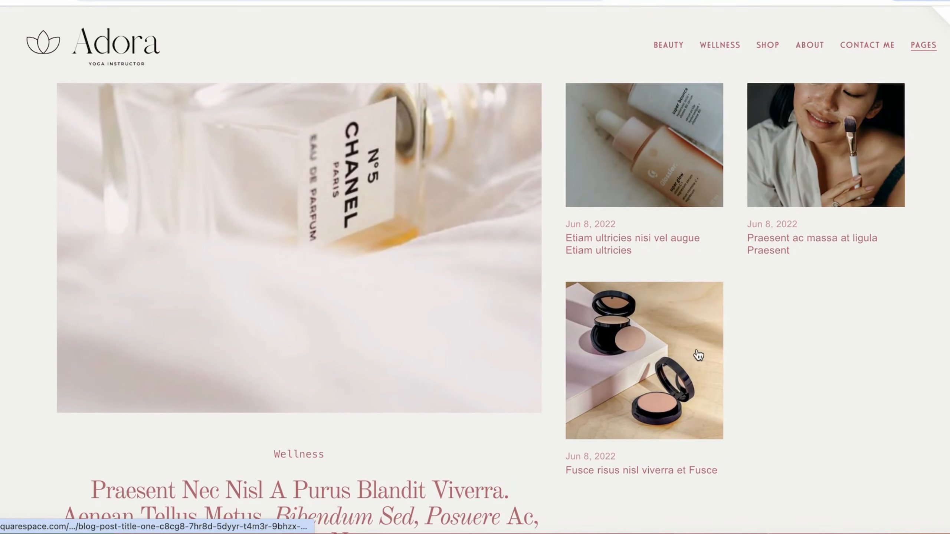
scroll(698, 355, "up", 6)
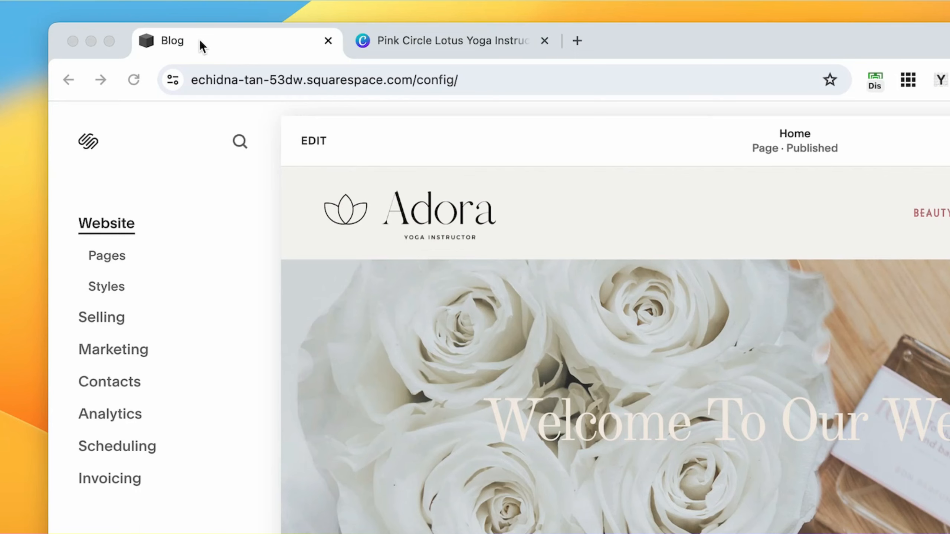
Step: Load grammarly.com and YouTube in new browser tabs and compare their tab icons with those of the Squarespace and Canva tabs
key("super+t")
left_click(475, 71)
type("grammarly.com")
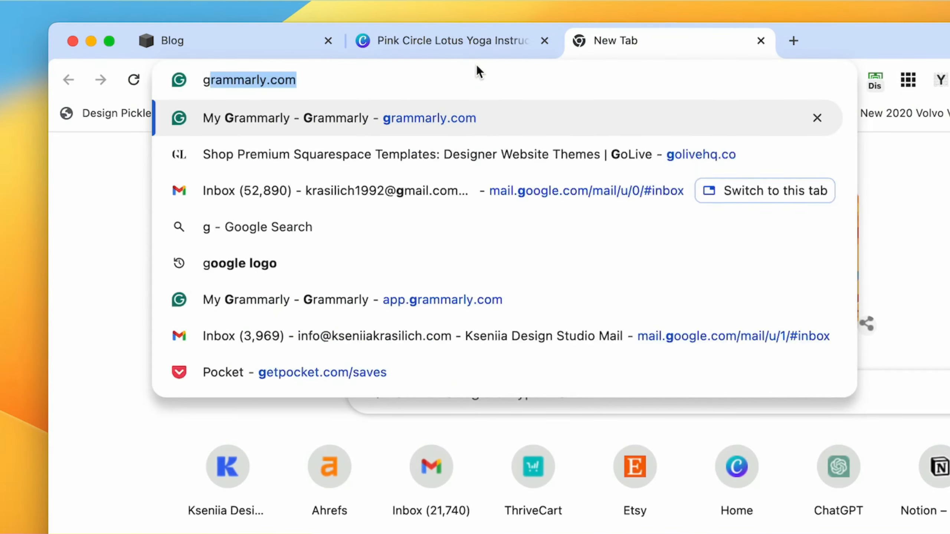
key("Return")
left_click(203, 38)
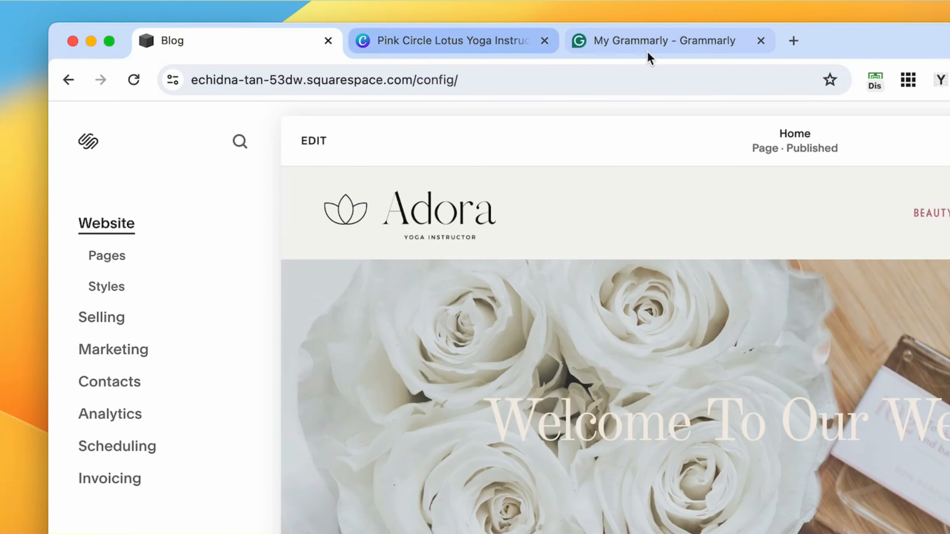
left_click(413, 45)
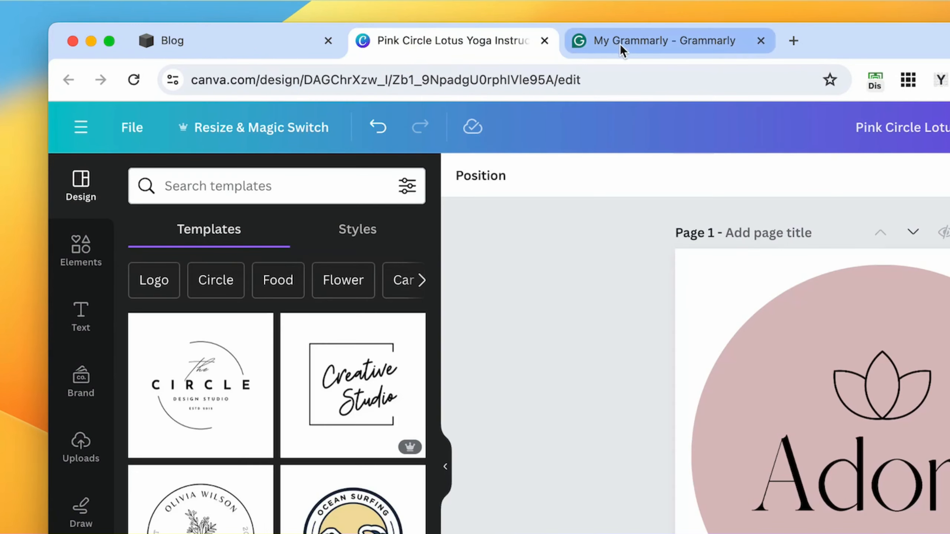
left_click(262, 47)
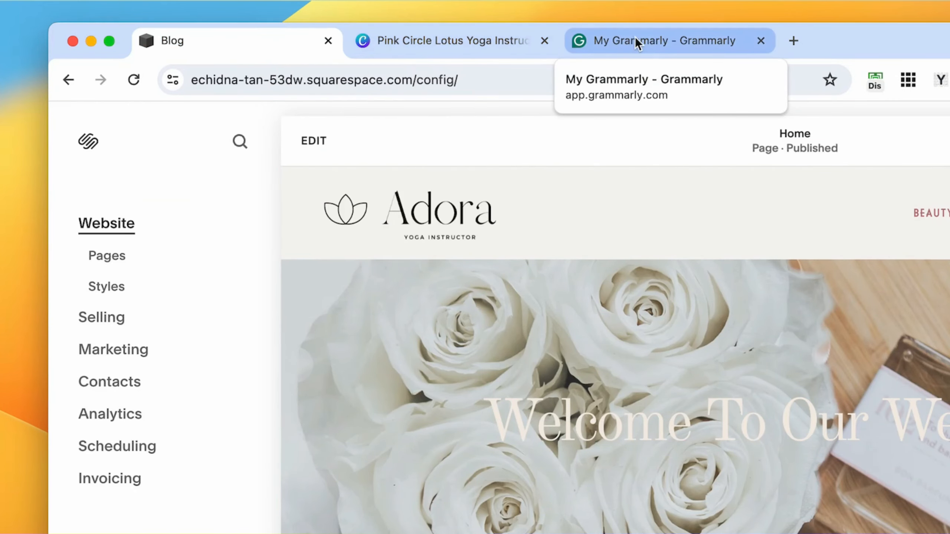
left_click(795, 42)
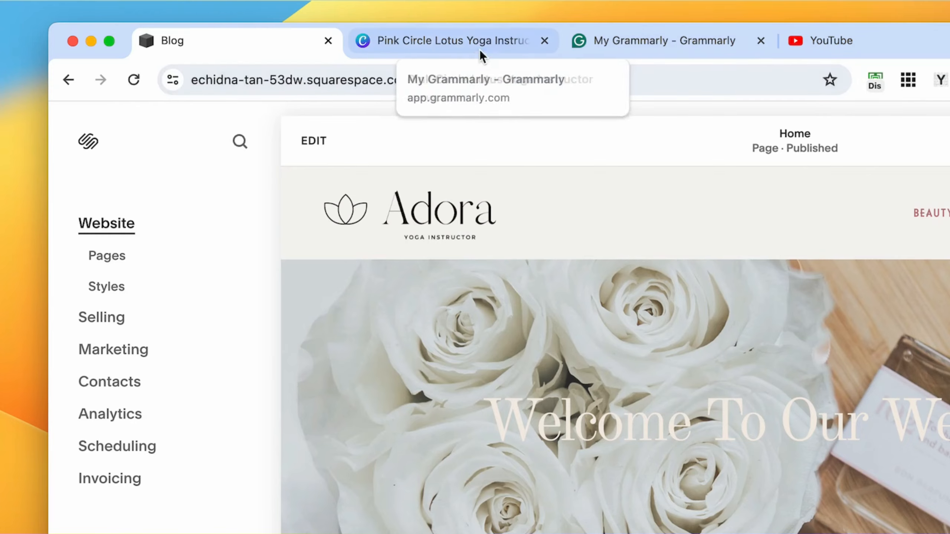
Step: Switch to the Canva logo design, collapse its templates area and nudge the lotus icon slightly upward, then check the site's logo
left_click(468, 42)
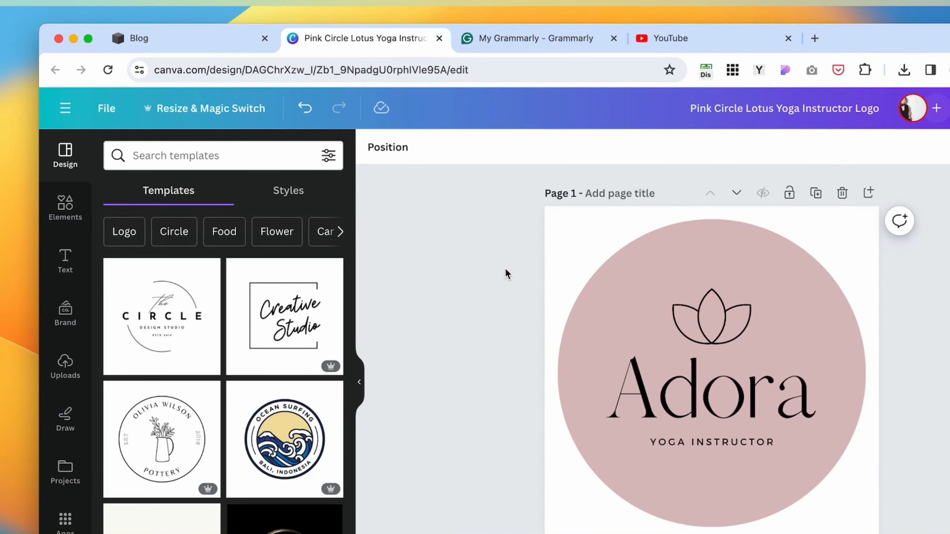
left_click(358, 383)
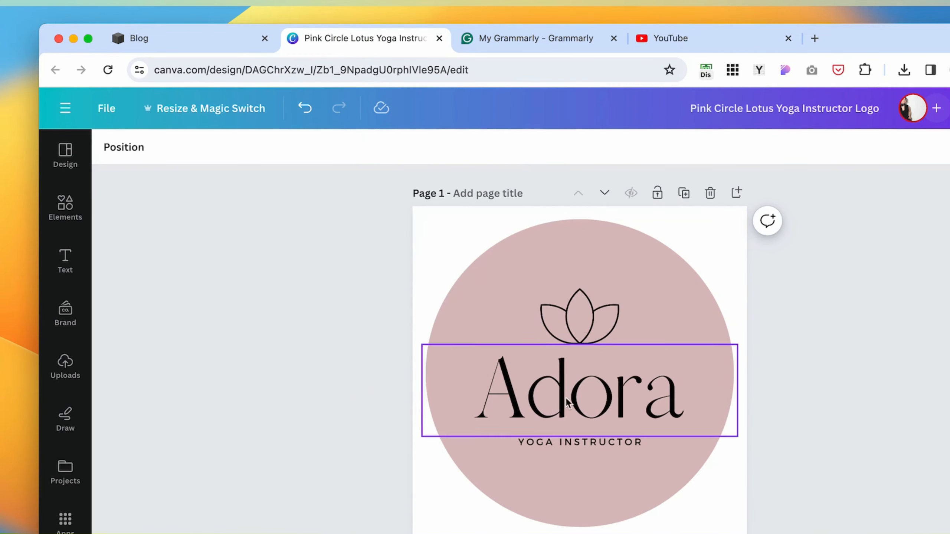
left_click(594, 321)
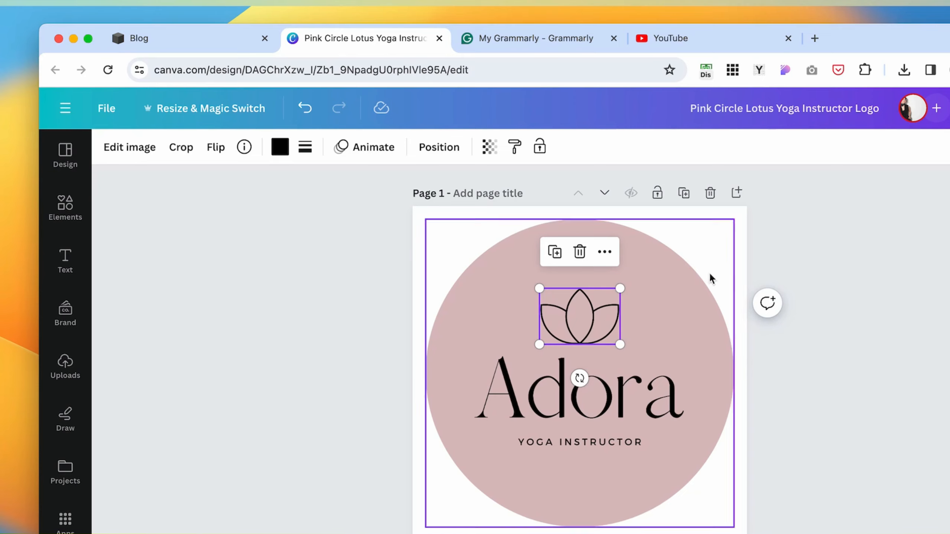
left_click_drag(579, 322, 579, 313)
left_click(587, 309)
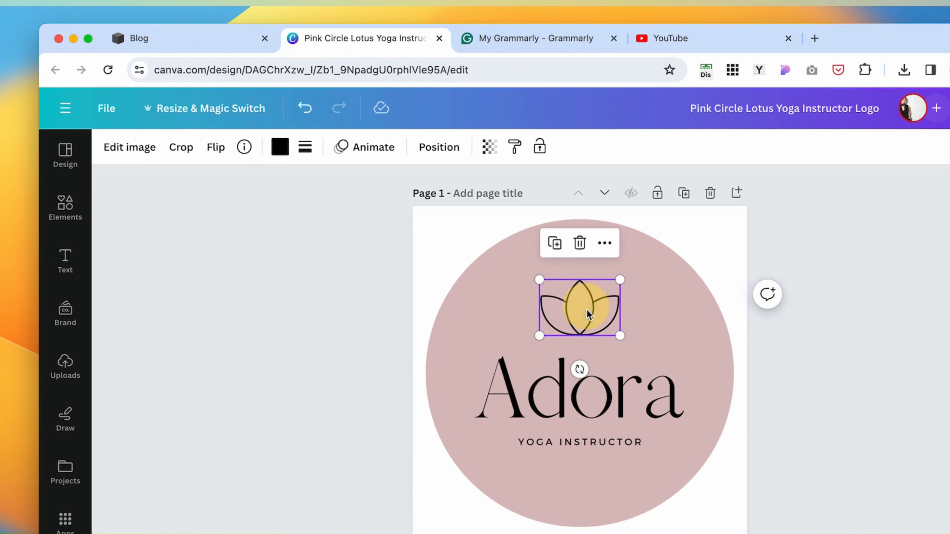
left_click(176, 37)
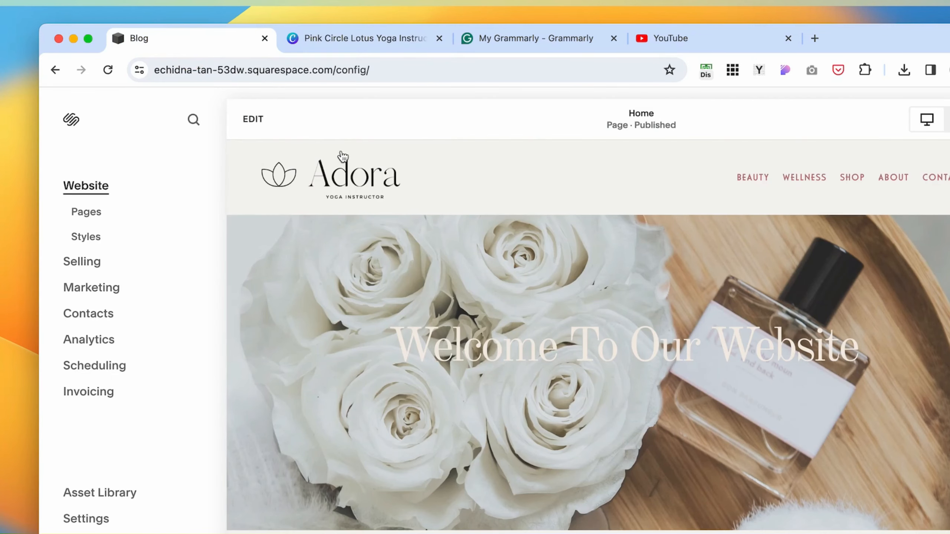
Step: Delete the "Adora" name and the "YOGA INSTRUCTOR" line from the pink circle logo in Canva
left_click(374, 54)
left_click(645, 395)
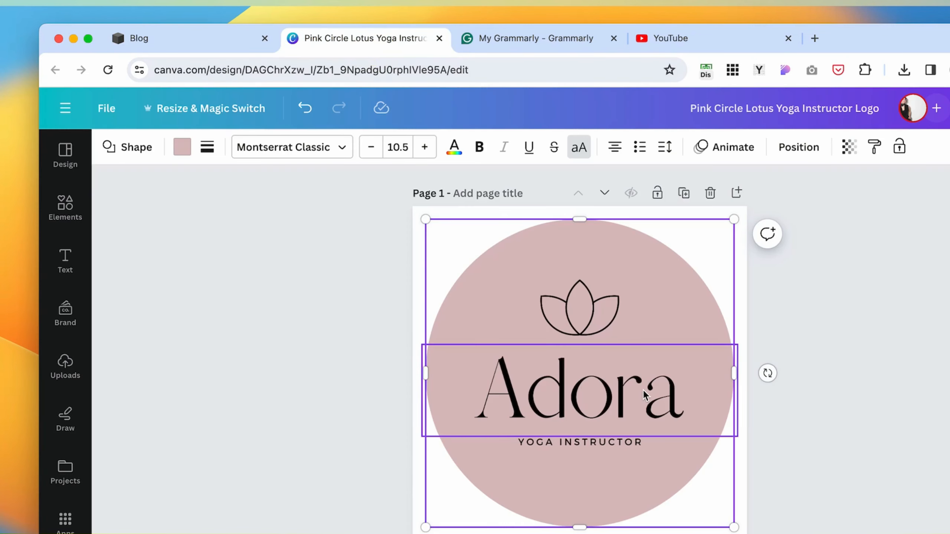
key("Delete")
left_click(619, 442)
key("Delete")
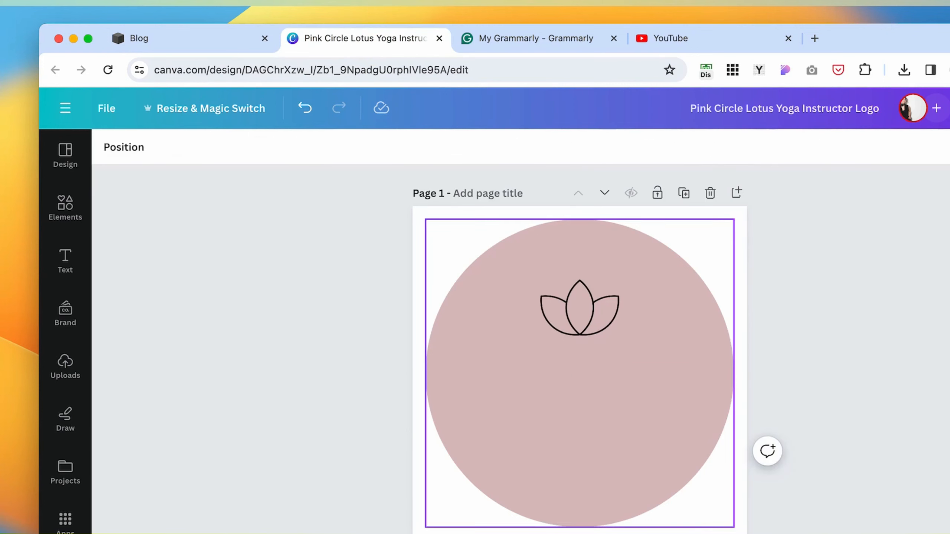
Step: Enlarge the lotus icon to about two thirds of the pink circle's width and center it in the circle
left_click(579, 307)
left_click_drag(618, 338, 648, 404)
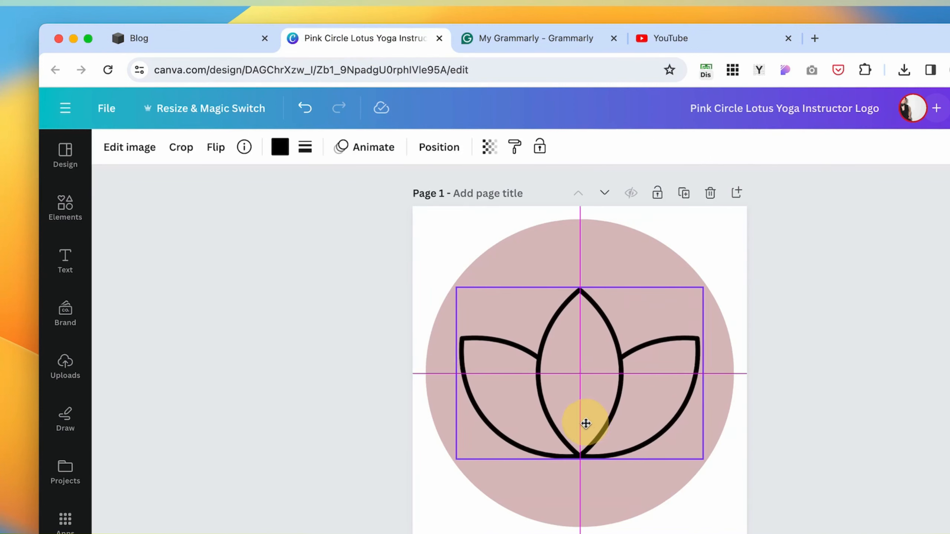
left_click_drag(585, 423, 591, 422)
left_click_drag(703, 282, 657, 314)
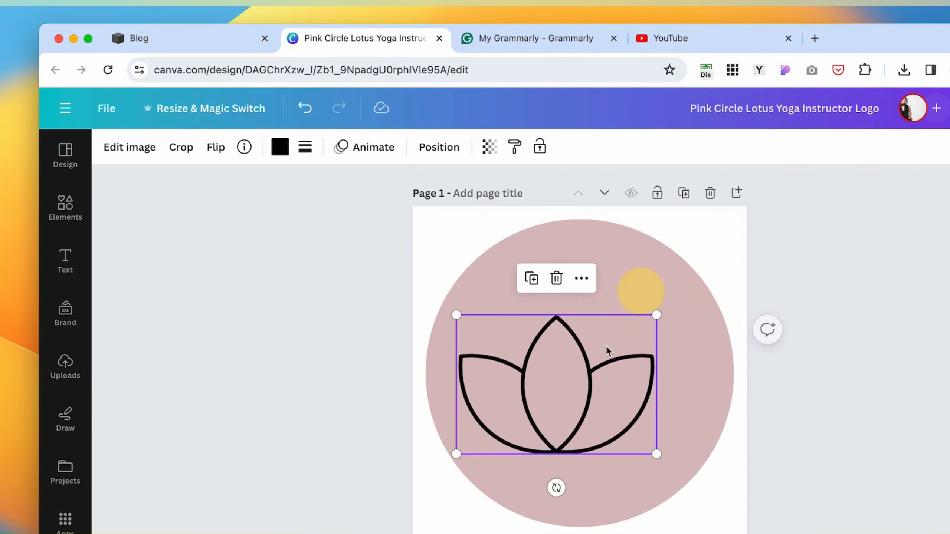
left_click_drag(587, 383, 620, 382)
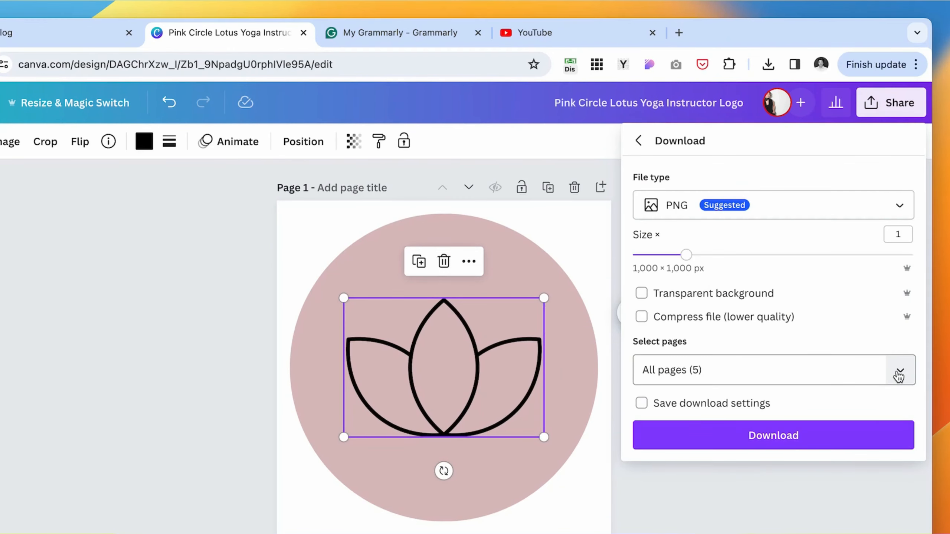
Step: Download only page 1 of the logo design as a PNG with a transparent background
left_click(899, 370)
left_click(685, 317)
left_click(641, 293)
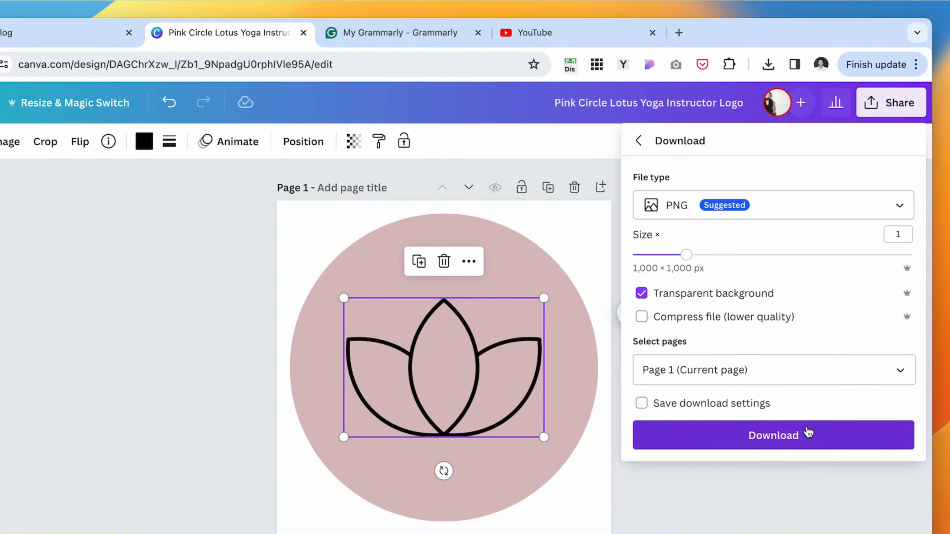
left_click(808, 434)
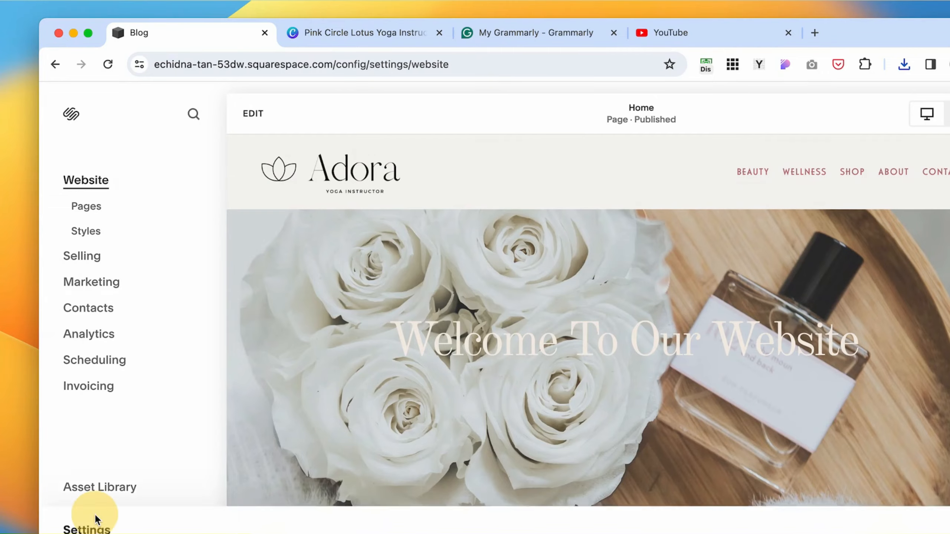
Step: In the Squarespace website settings, add the downloaded lotus logo PNG as the site's default favicon
left_click(96, 520)
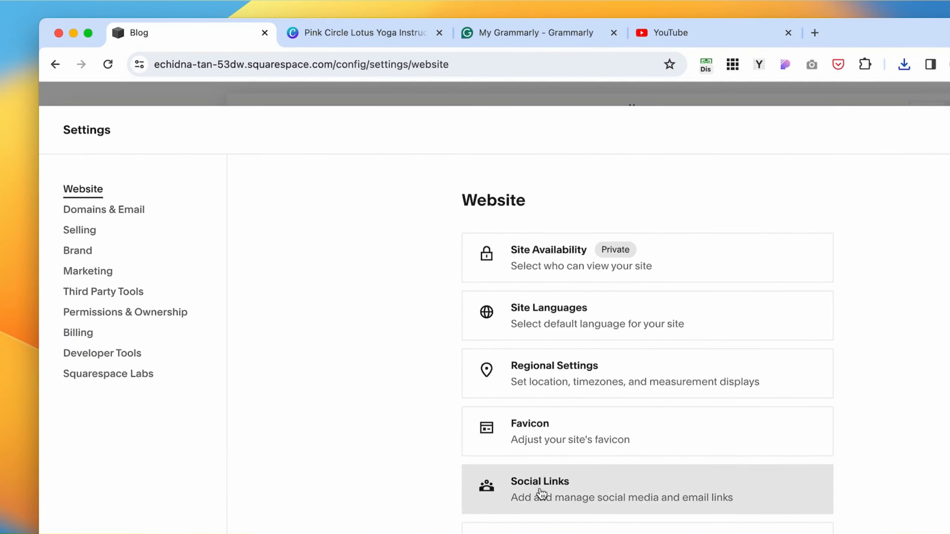
left_click(566, 441)
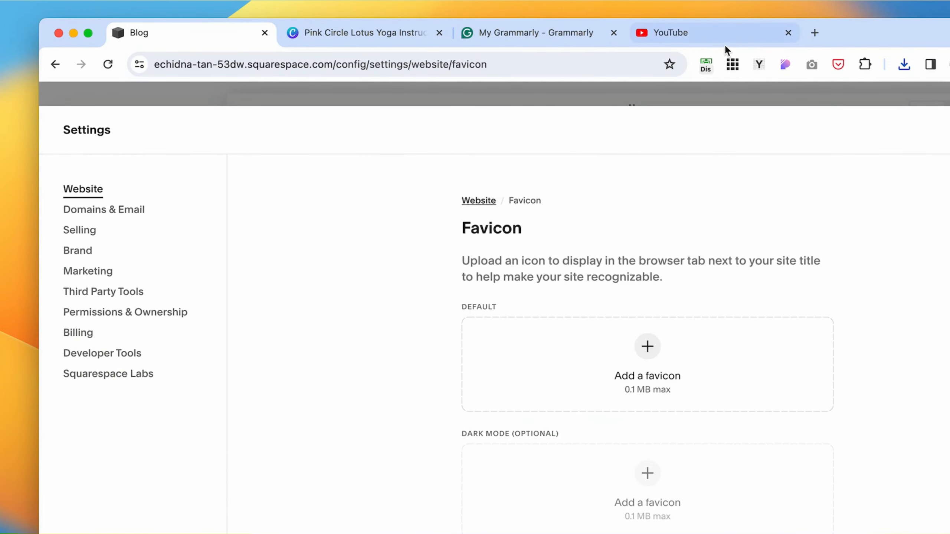
left_click(904, 64)
left_click_drag(753, 156, 653, 333)
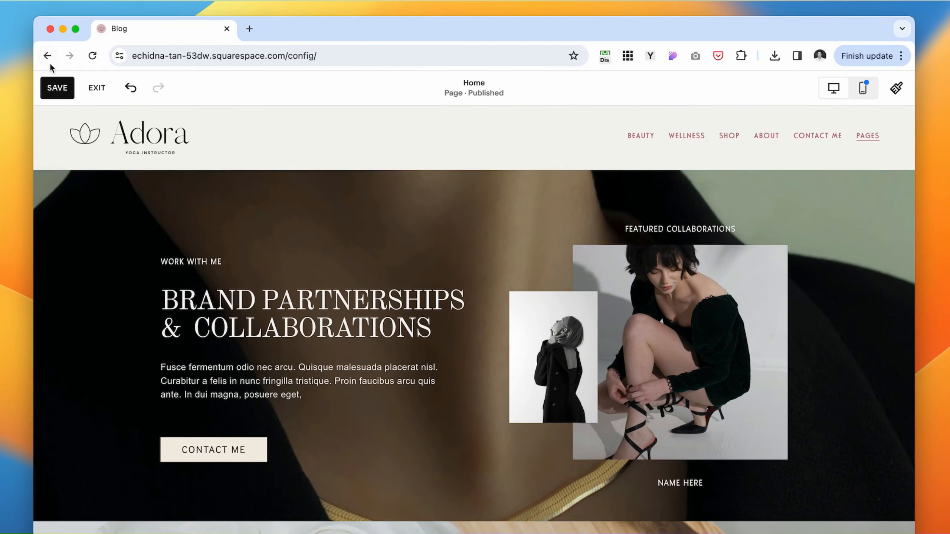
Step: Save the home page changes and open the page's mobile layout for editing
left_click(58, 89)
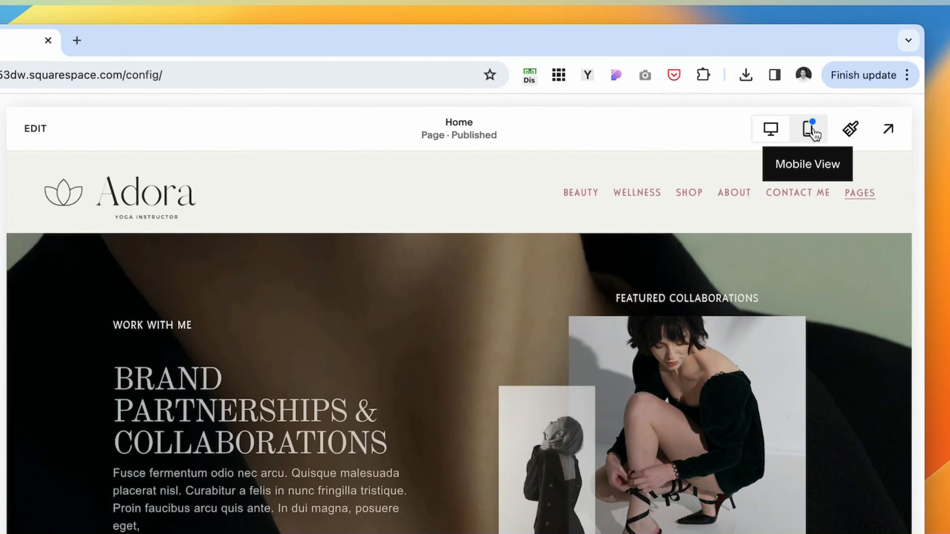
left_click(812, 129)
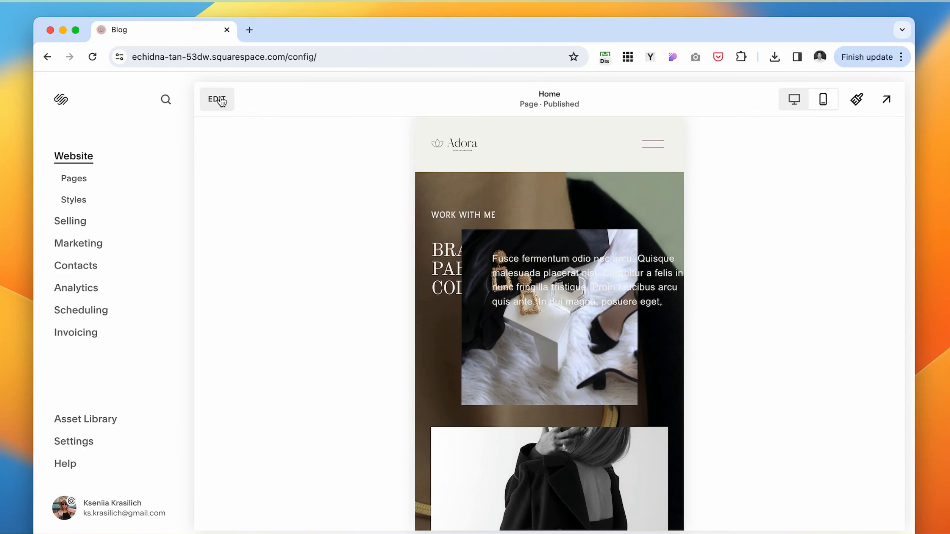
left_click(218, 99)
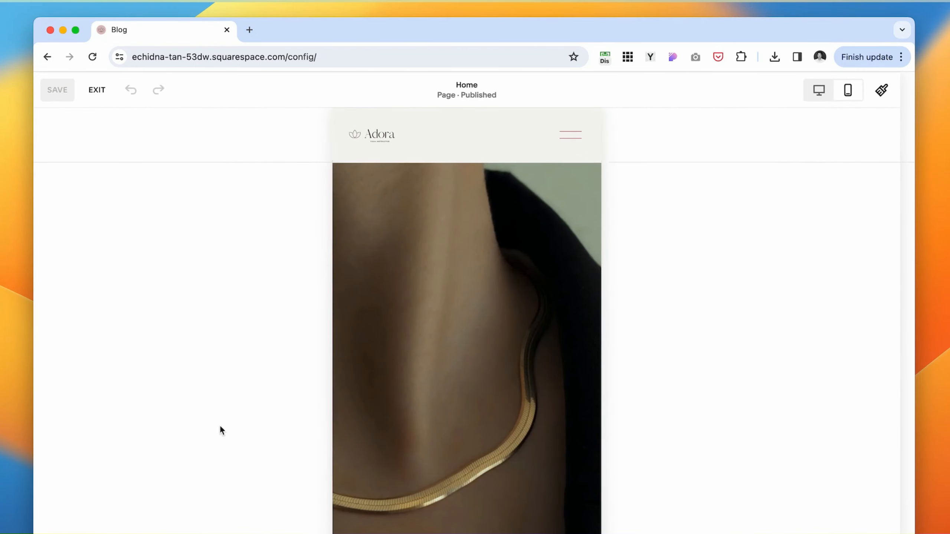
Step: Rearrange the mobile banner so the paragraph sits below the heading and the small portrait photo overlaps the large photo's right edge
scroll(446, 317, "down", 2)
left_click_drag(446, 317, 494, 456)
left_click_drag(591, 210, 531, 275)
left_click(557, 180)
left_click_drag(341, 300, 566, 346)
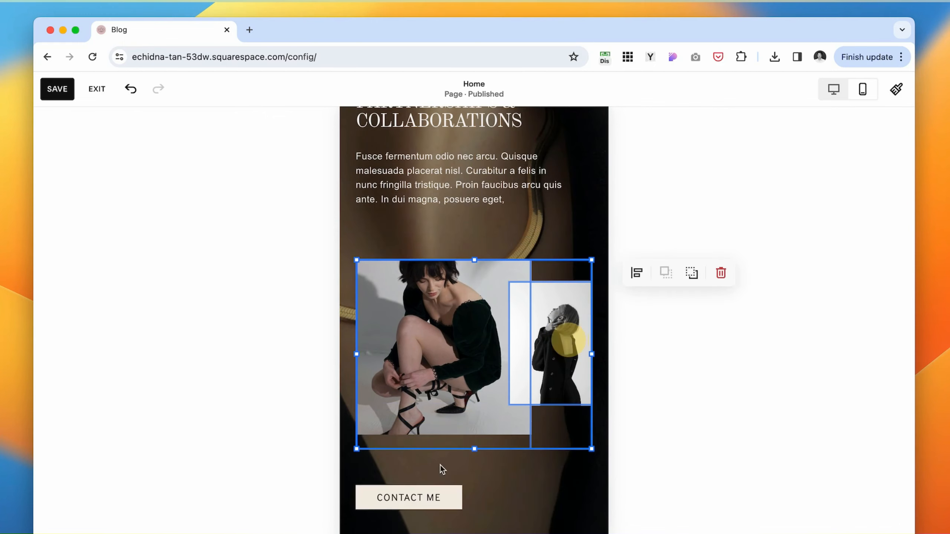
Step: Move the Contact Me button up between the banner's paragraph and photos in the mobile layout
left_click_drag(441, 498, 445, 234)
scroll(568, 241, "up", 2)
left_click(570, 233)
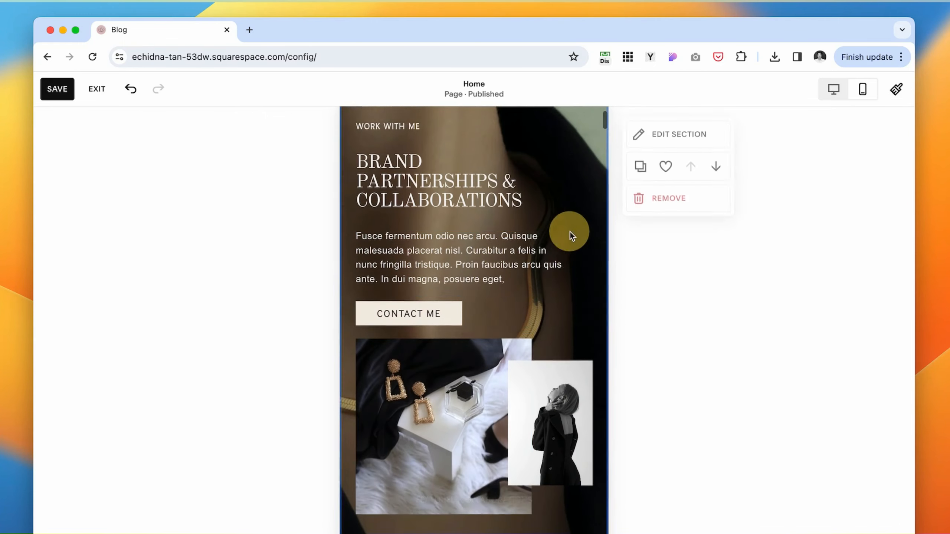
Step: Shorten the mobile banner section to trim the empty space below the "NAME HERE" caption, save, exit editing and check the mobile page
scroll(486, 277, "up", 2)
scroll(411, 319, "down", 7)
scroll(412, 319, "down", 6)
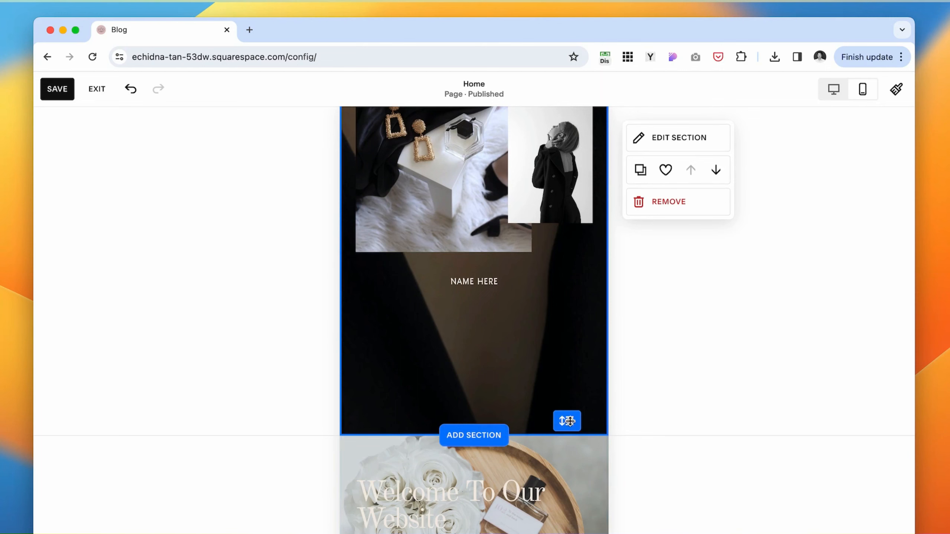
left_click_drag(568, 421, 564, 304)
left_click(57, 89)
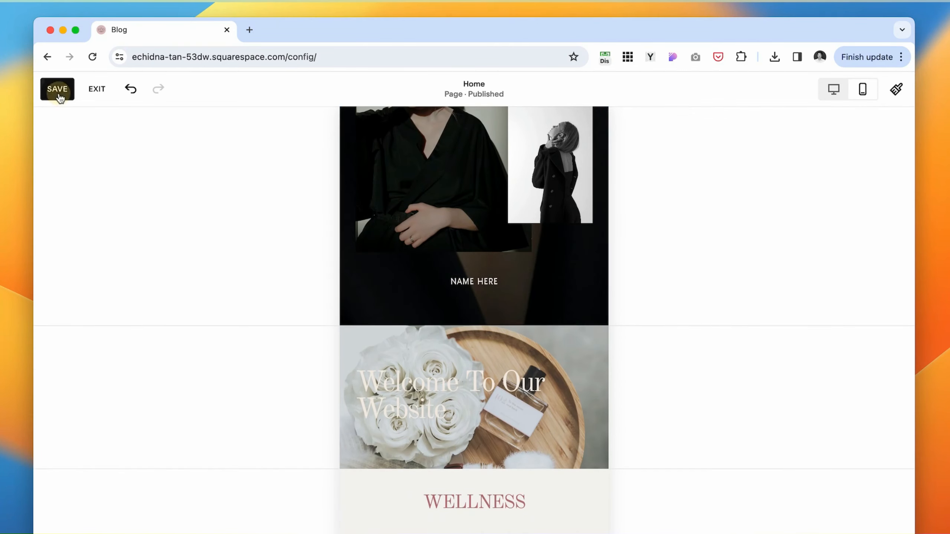
left_click(97, 89)
scroll(537, 336, "up", 6)
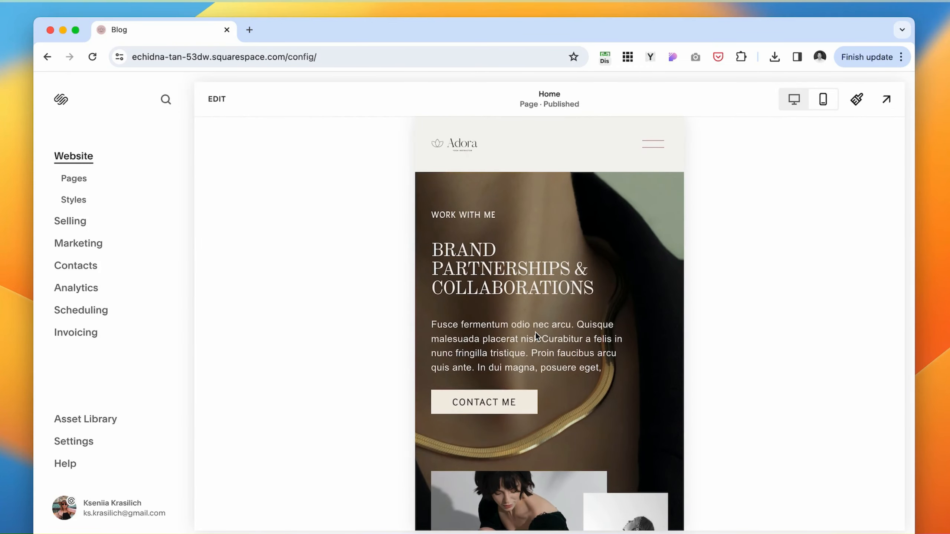
scroll(537, 336, "down", 8)
scroll(536, 334, "up", 8)
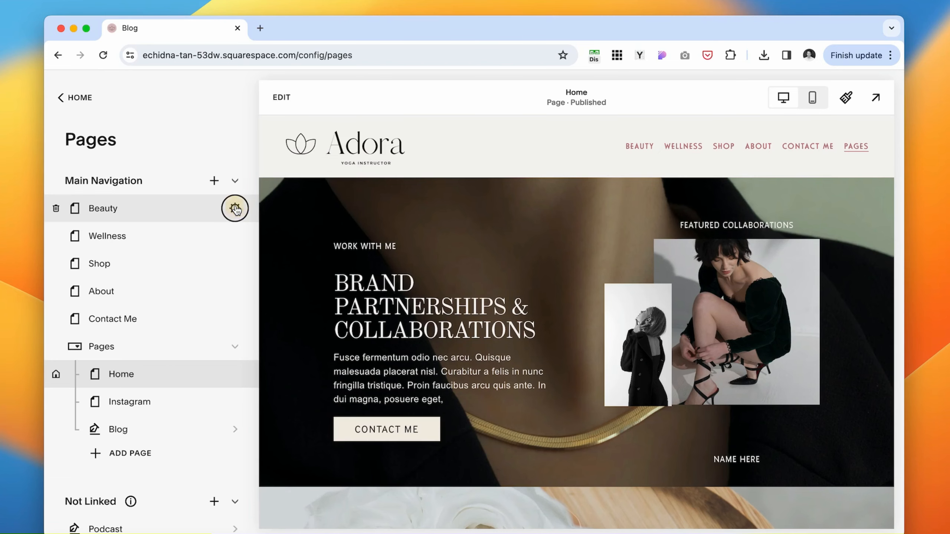
Step: Duplicate the Beauty page through its page settings and confirm the duplication
left_click(232, 208)
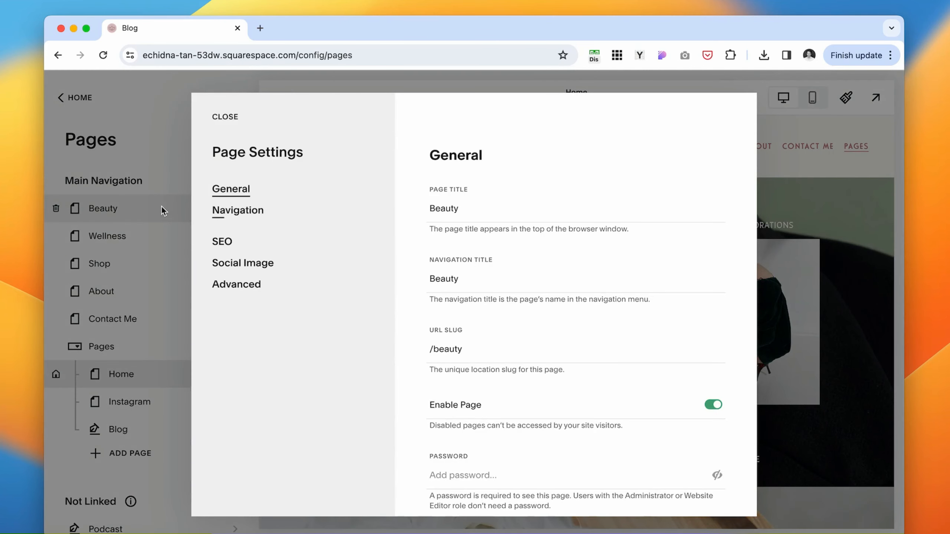
left_click(232, 119)
left_click(236, 206)
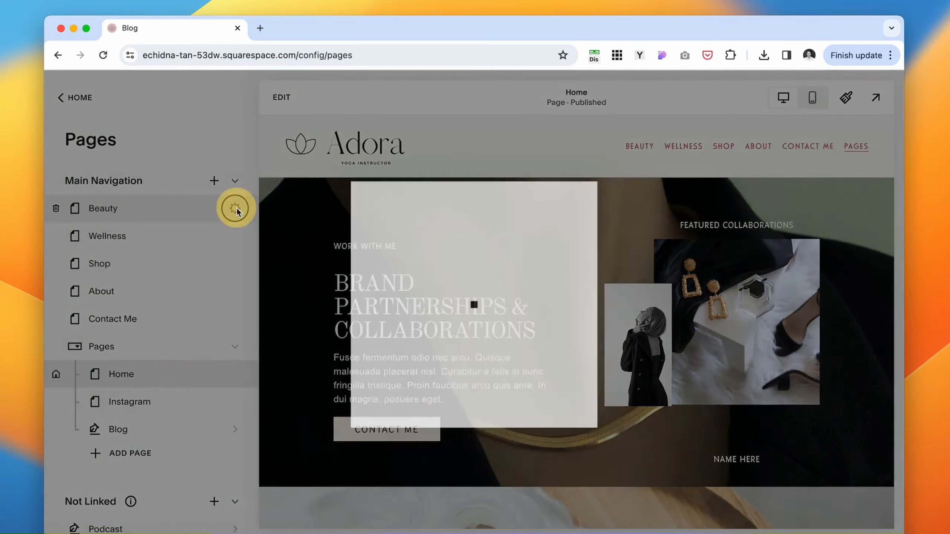
scroll(520, 346, "down", 5)
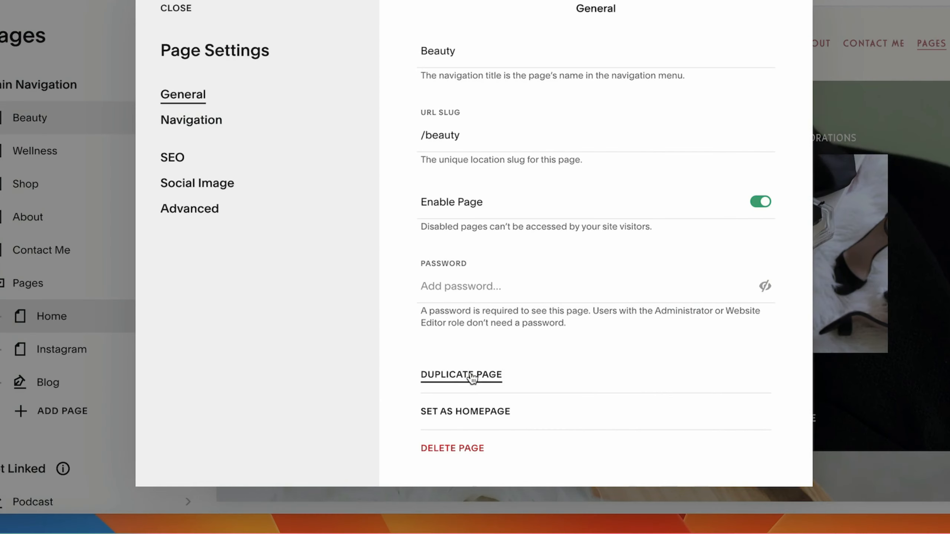
left_click(472, 429)
left_click(557, 270)
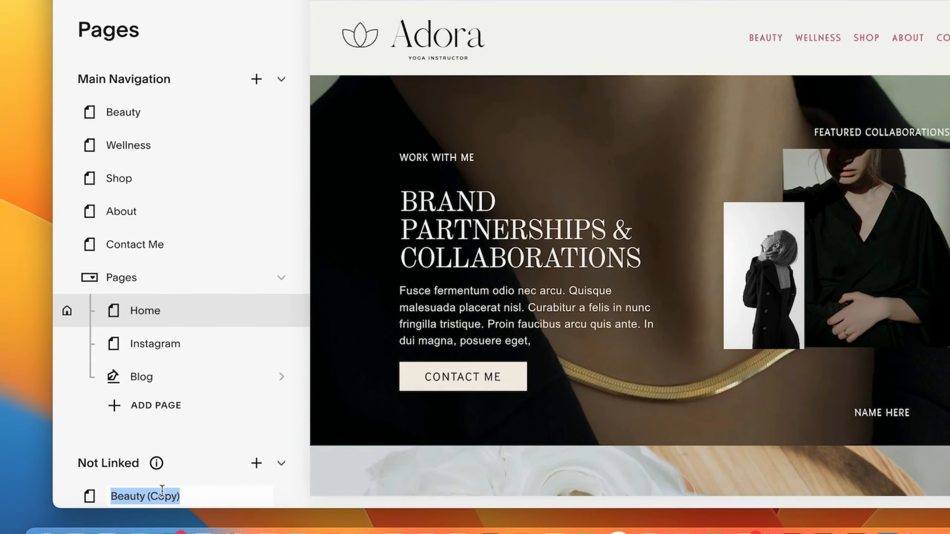
Step: Rename the duplicated Beauty page as Home and check the page title and navigation title in its page settings
type("Home")
key("Return")
scroll(180, 337, "down", 4)
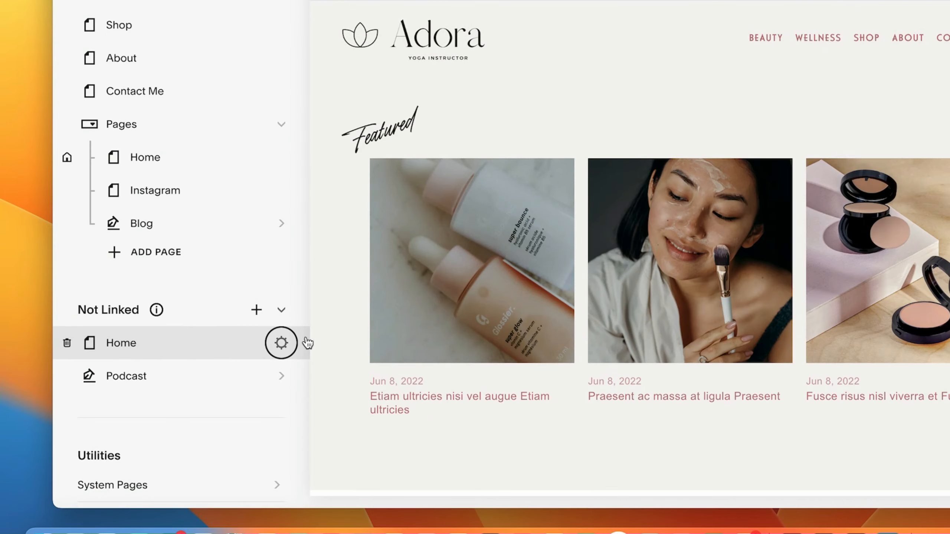
left_click(282, 341)
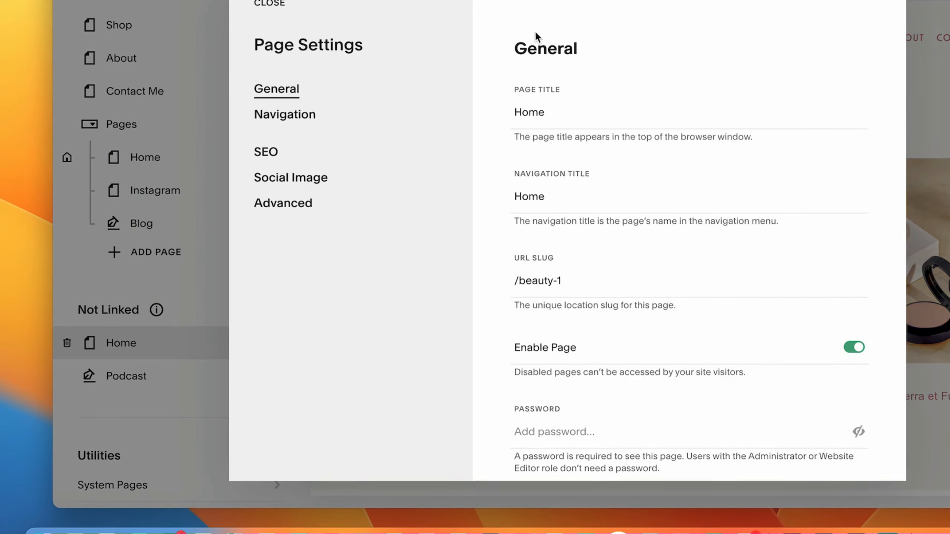
left_click(549, 123)
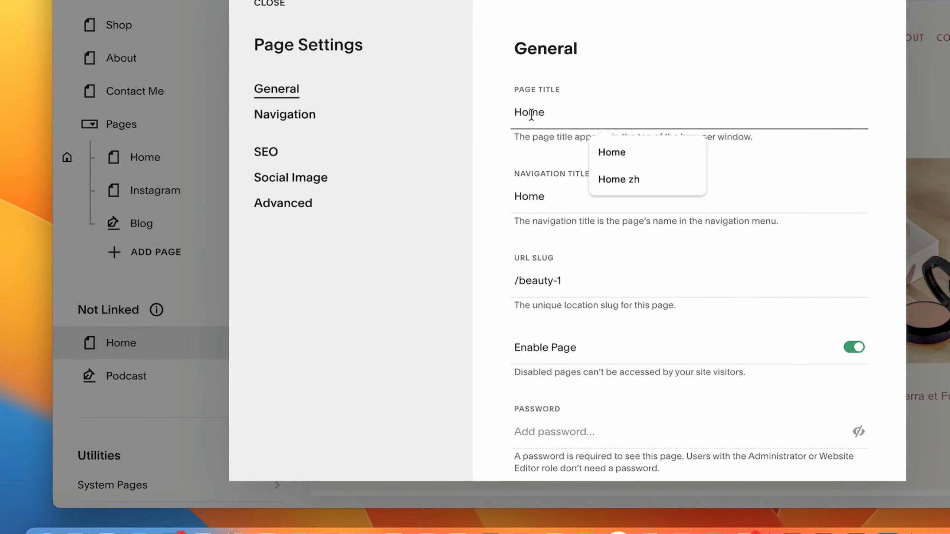
left_click(549, 196)
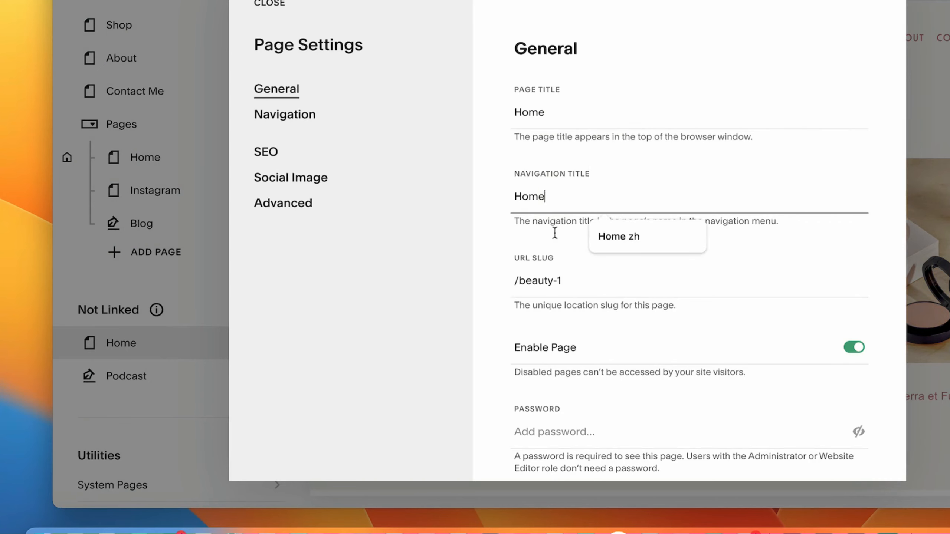
Step: Extend the unlinked Home page's URL slug to /beauty-176869345-iutyr
left_click(569, 282)
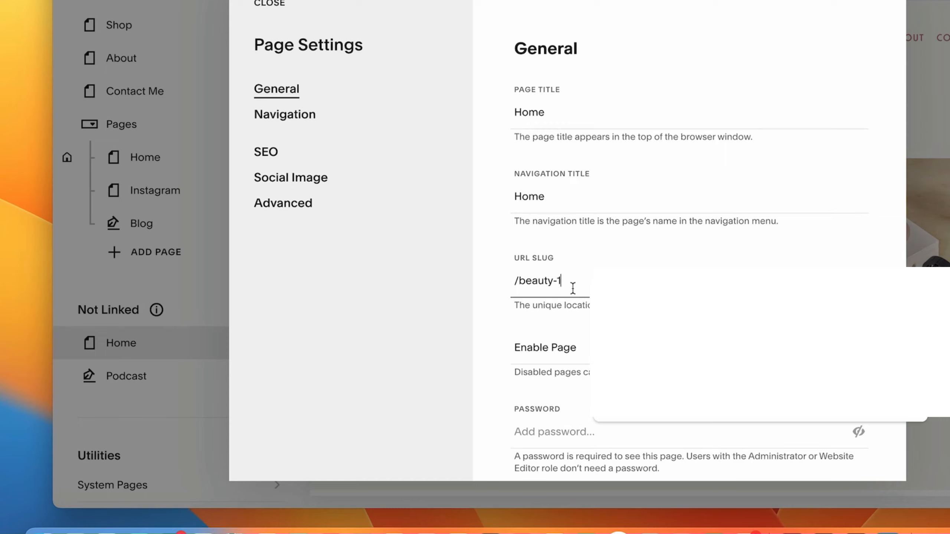
left_click_drag(573, 288, 471, 281)
left_click(563, 281)
type("76869345")
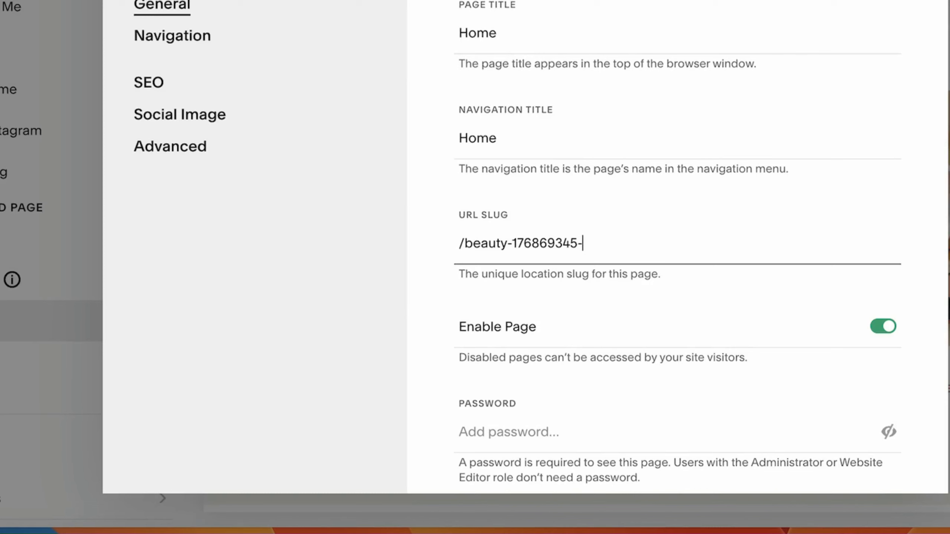
type("-iutyr")
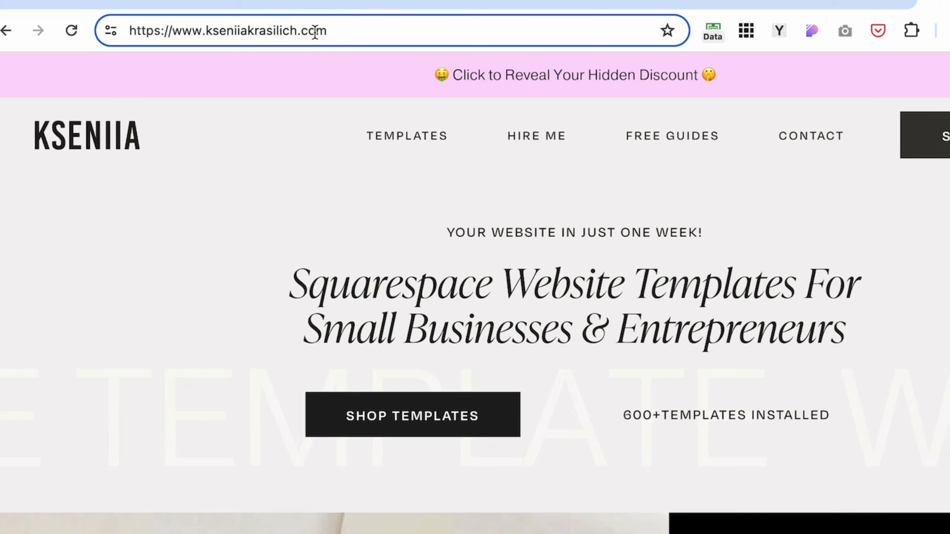
Step: Switch to the template shop's website and enter its address with the example path /beauty-1785yt4352
type("/")
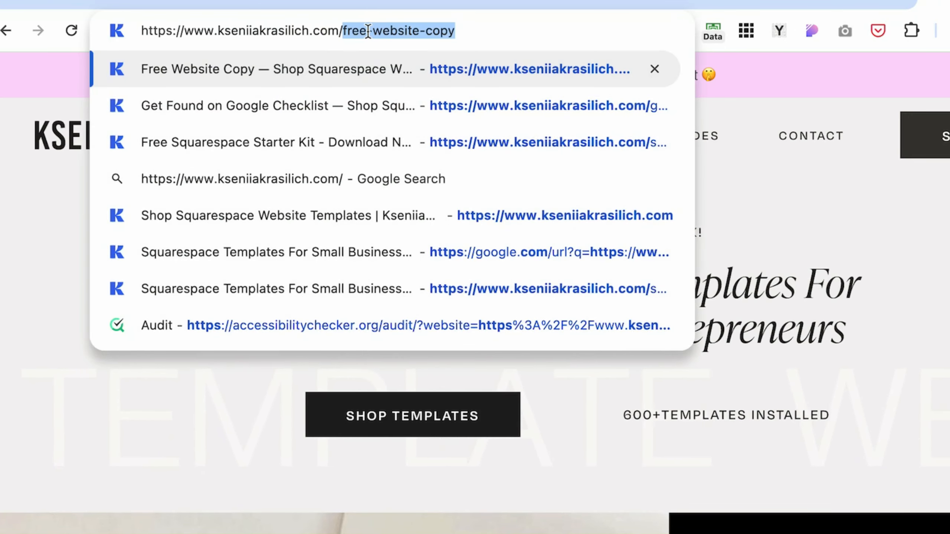
type("bea")
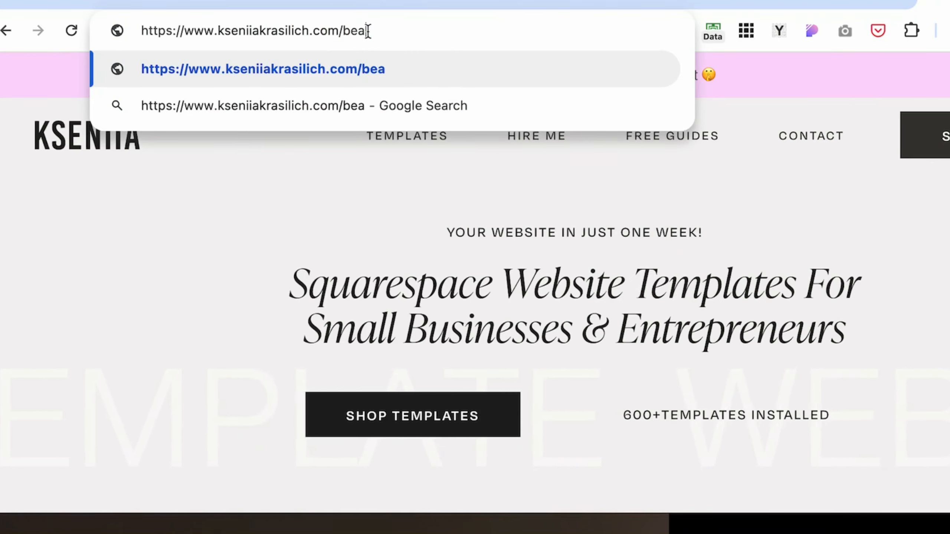
type("uty")
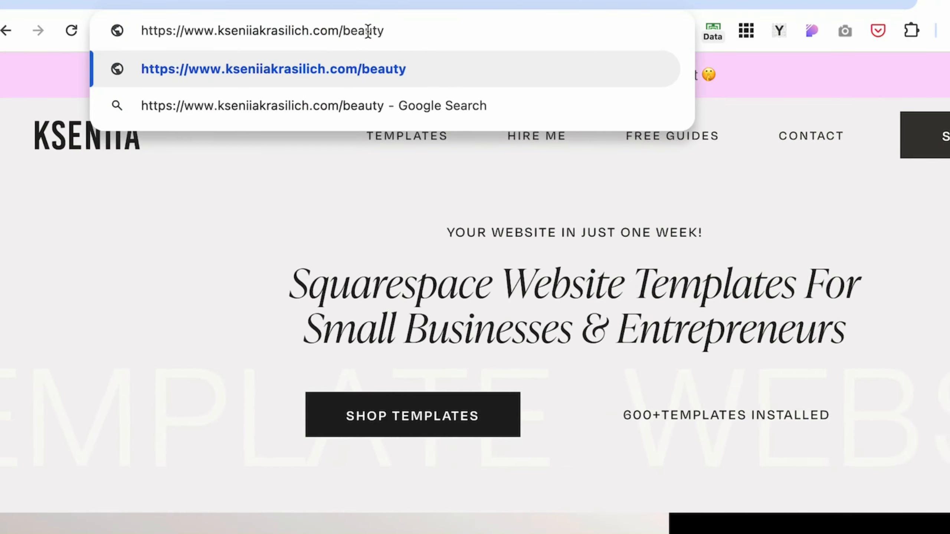
type("-")
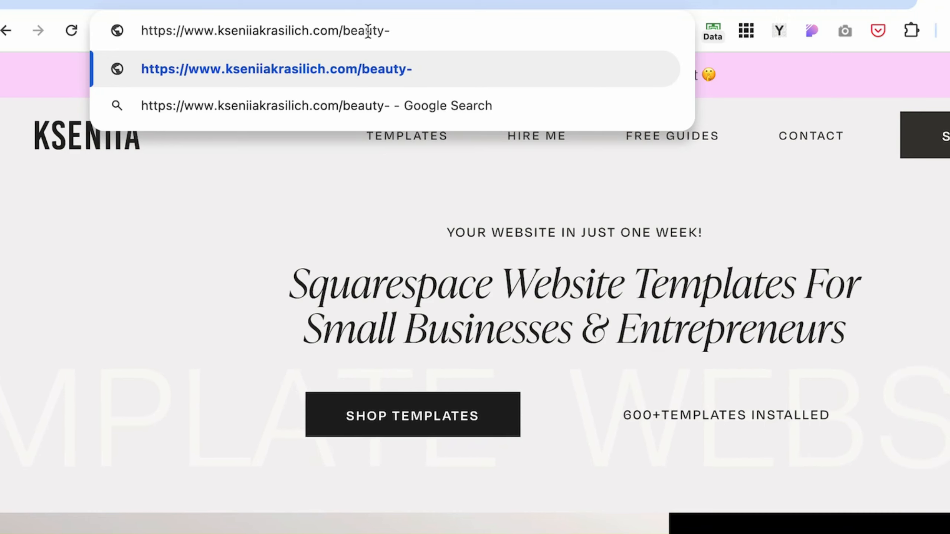
type("1785")
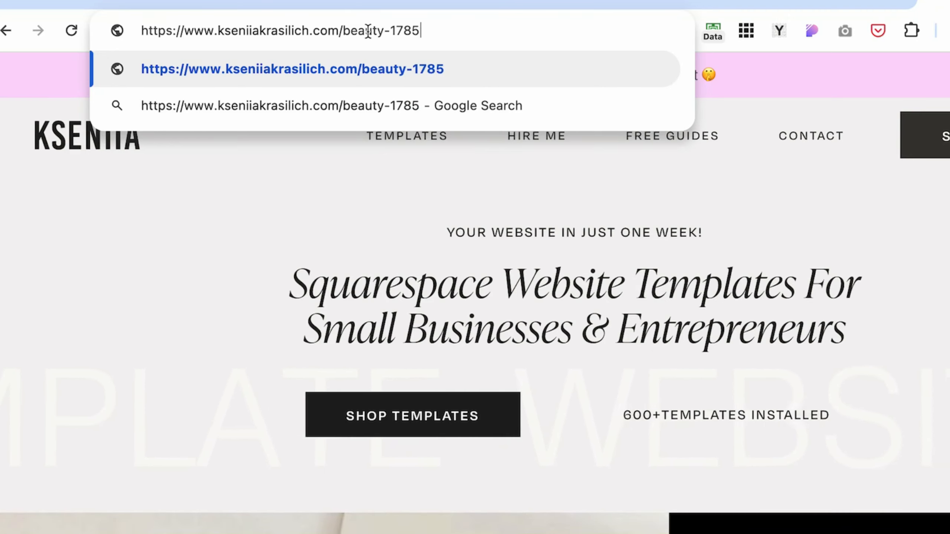
type("yt435")
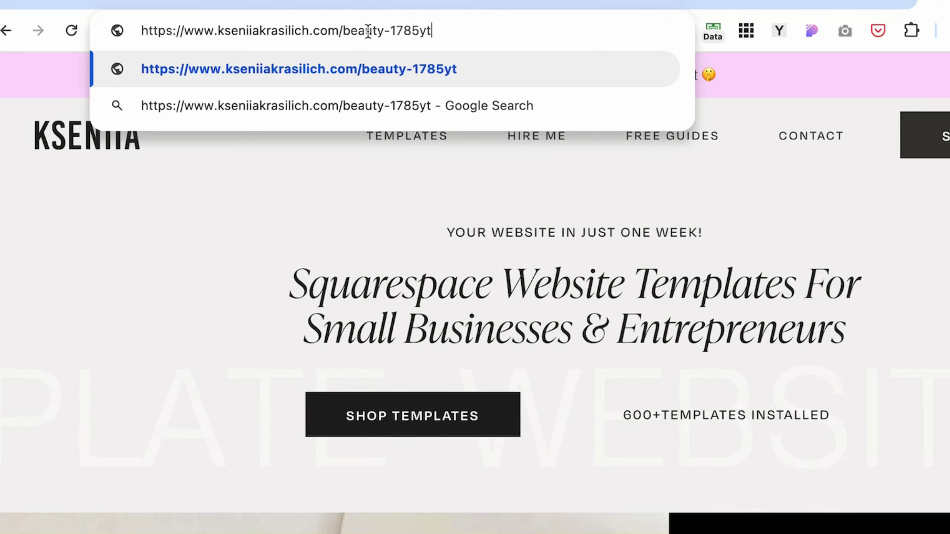
type("2")
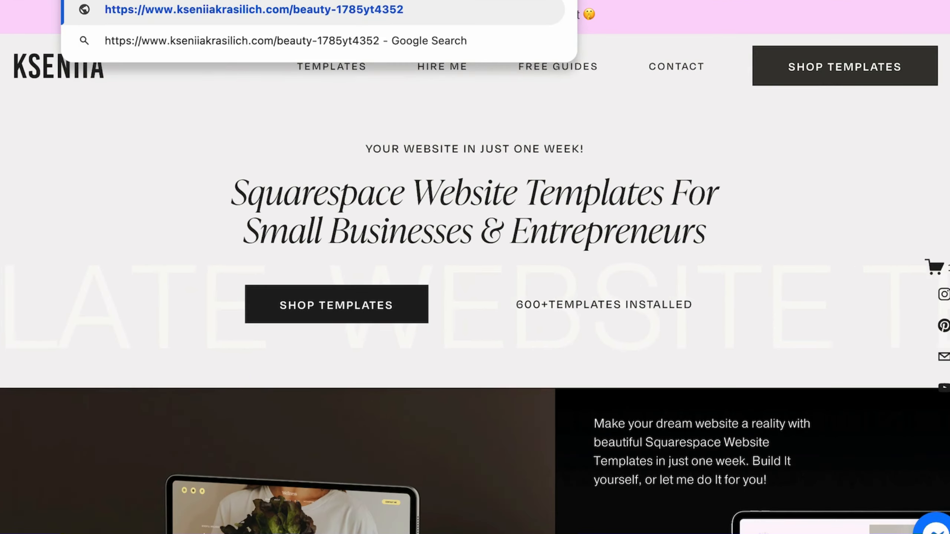
key("Return")
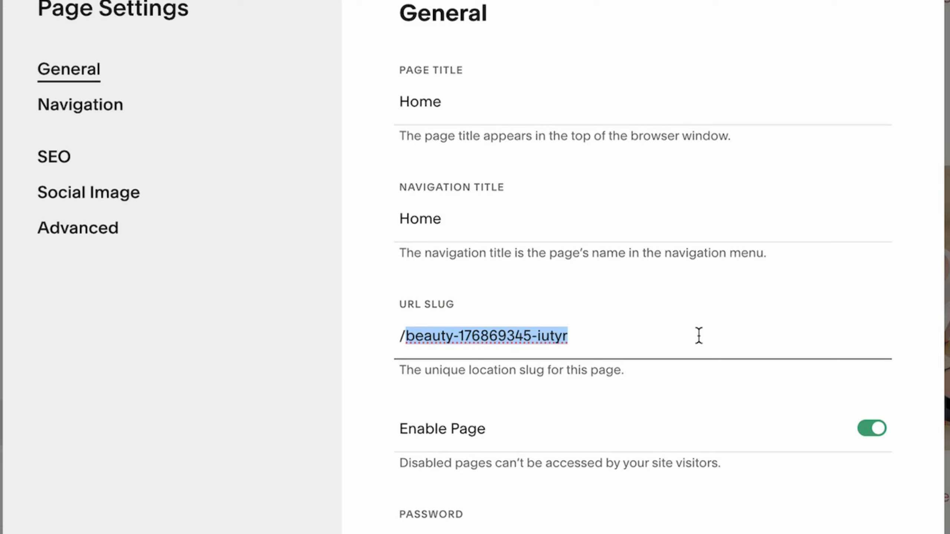
Step: Set the unlinked Home page's URL slug to /yoga-classes-in-seattle and leave the page settings
type("yoga-classes-in-seattle")
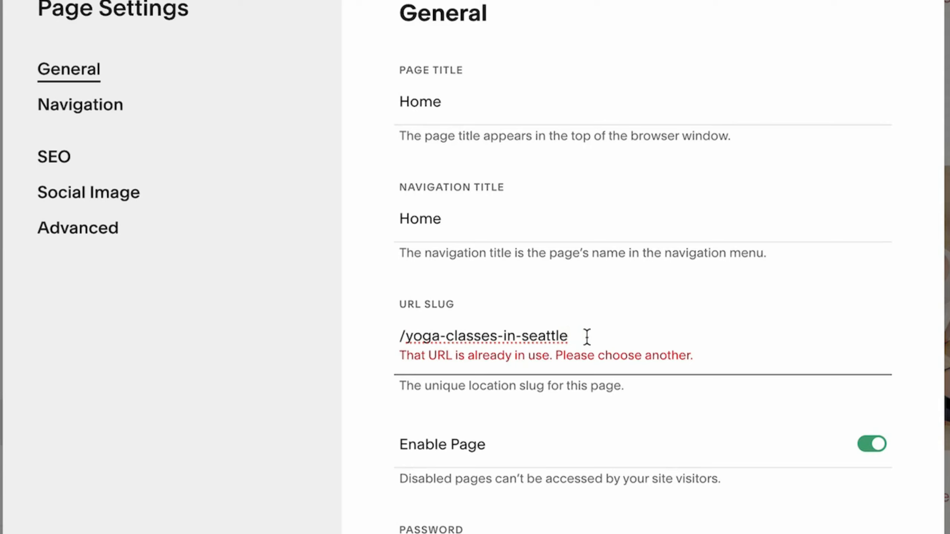
left_click(588, 329)
left_click(443, 335)
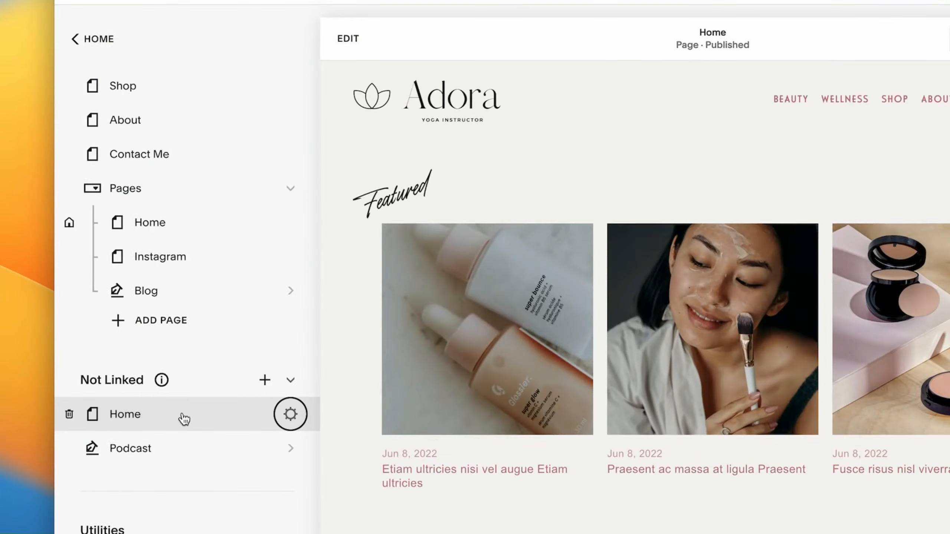
Step: Open the Blog's post list and the settings of the post "Cras ultricies mi eu turpis"
left_click(190, 287)
left_click(213, 456)
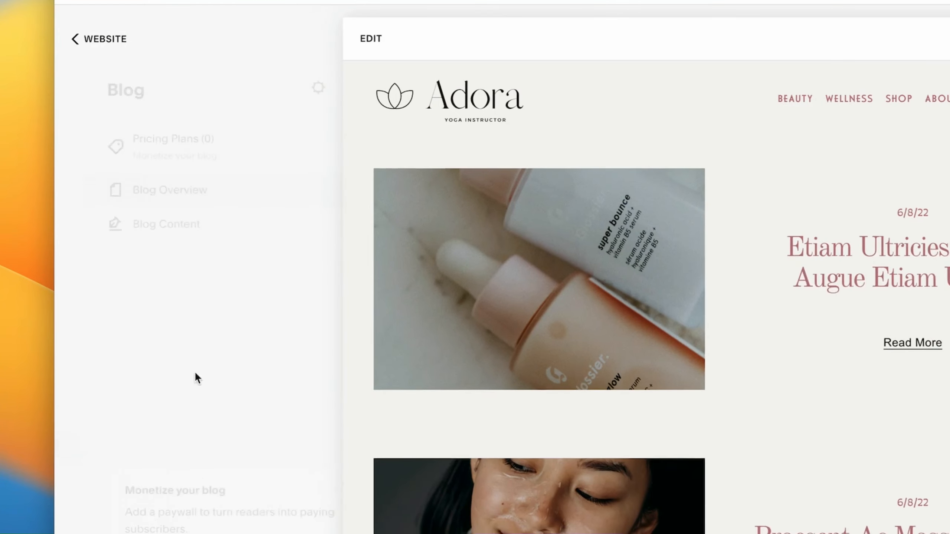
left_click(150, 228)
scroll(248, 390, "down", 10)
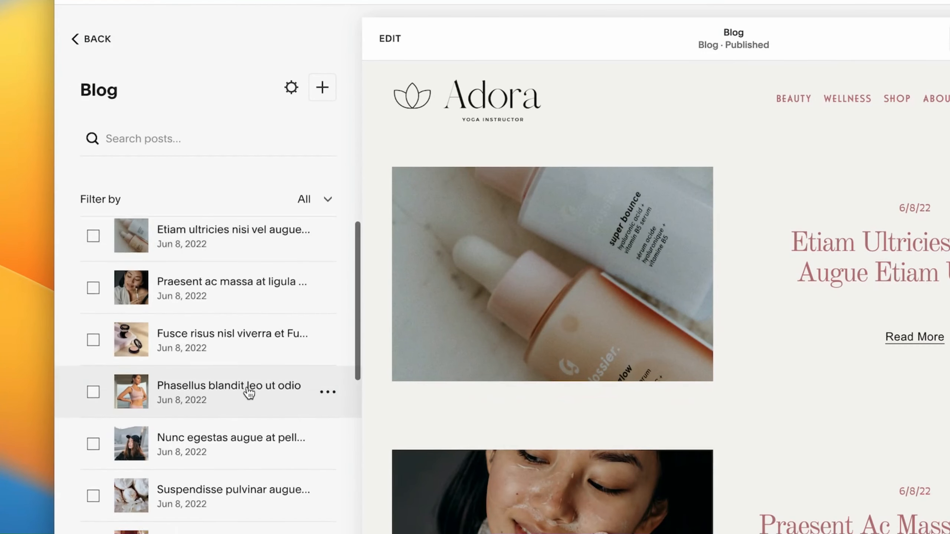
left_click(328, 391)
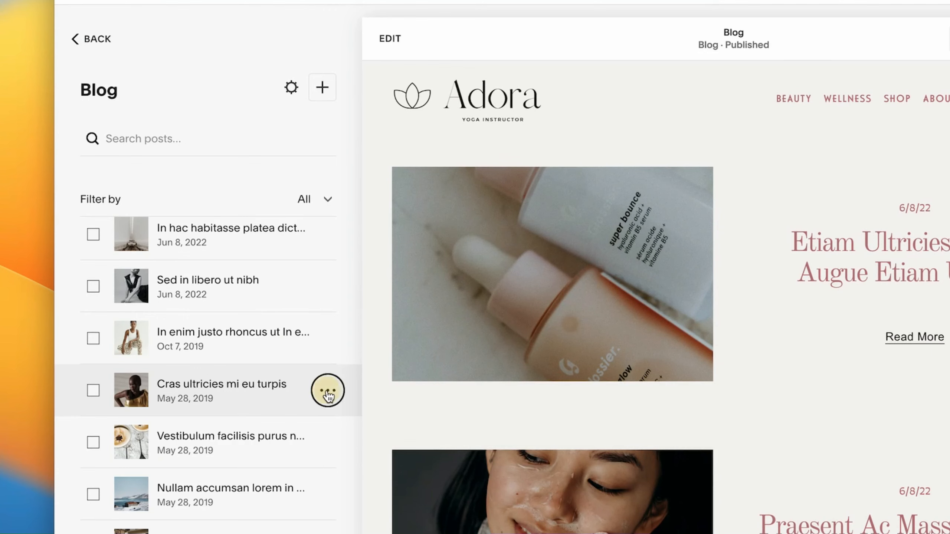
left_click(328, 423)
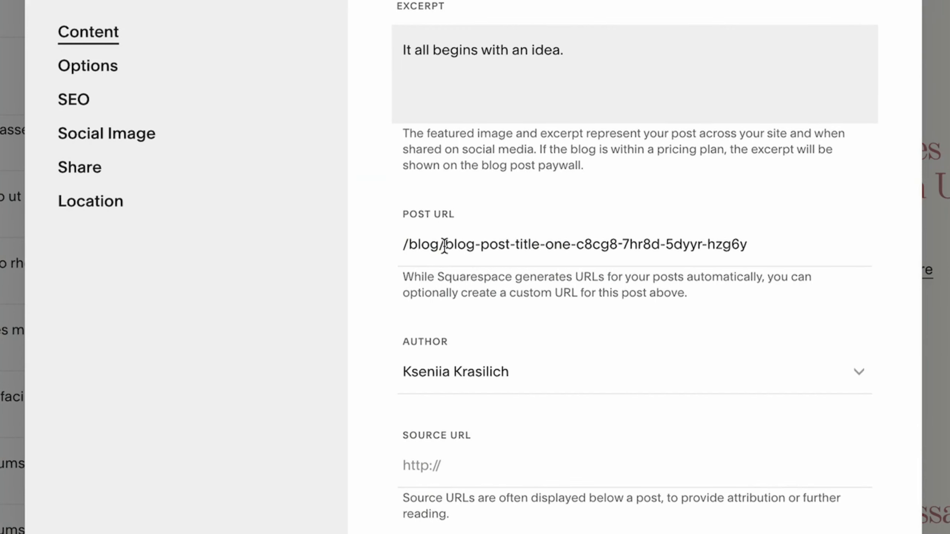
Step: Examine the part of the post URL after /blog/ in the blog post's content settings
left_click_drag(444, 245, 403, 251)
left_click(610, 258)
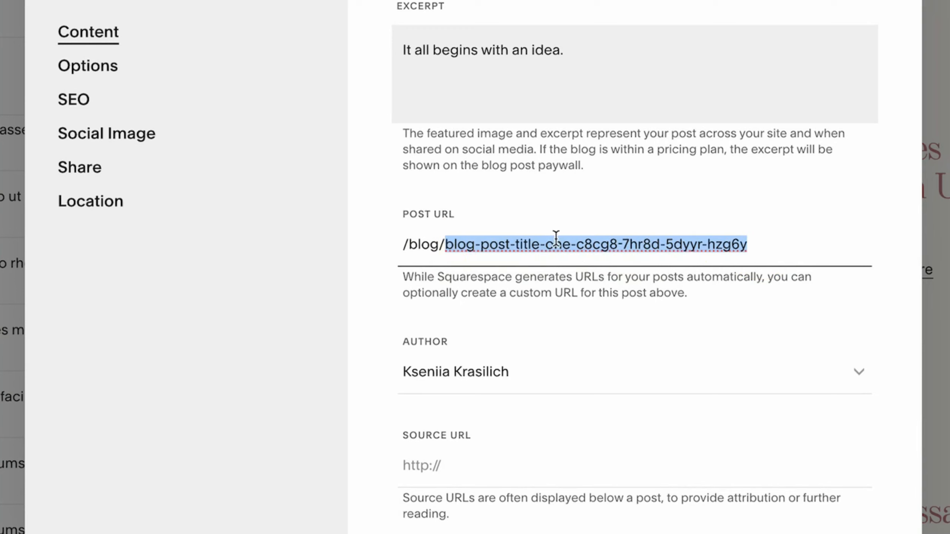
left_click(763, 242)
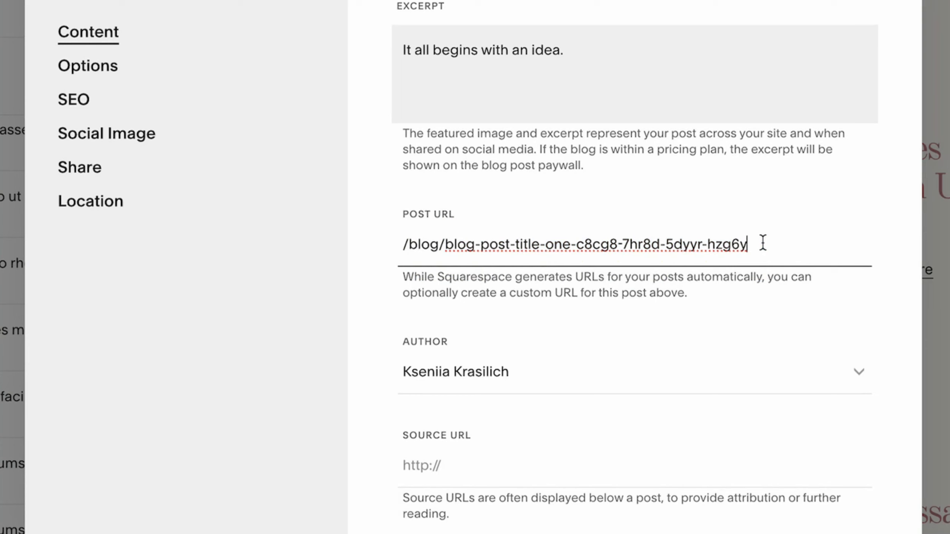
left_click_drag(750, 245, 444, 244)
left_click(660, 247)
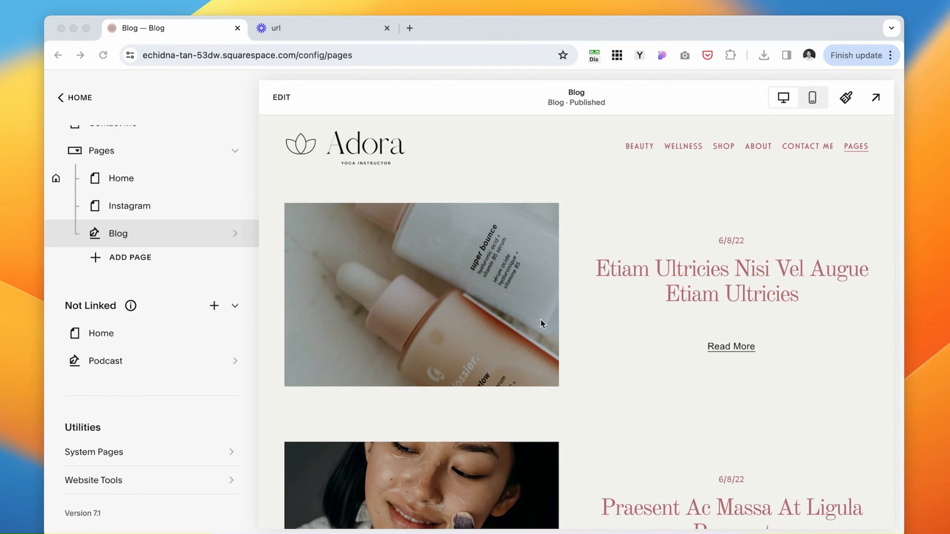
Step: Open the Beauty page's SEO settings and set its SEO title to "Title here with a keyword"
scroll(106, 208, "up", 5)
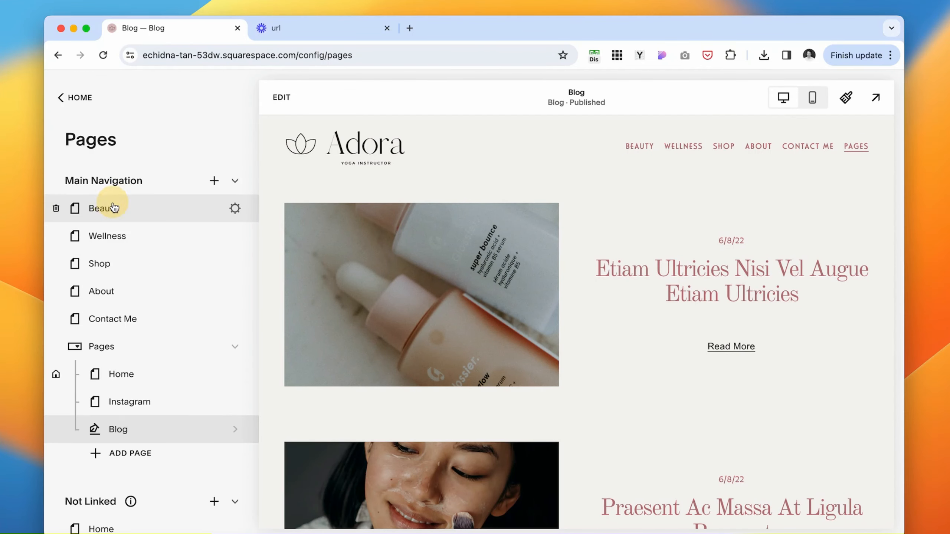
left_click(114, 208)
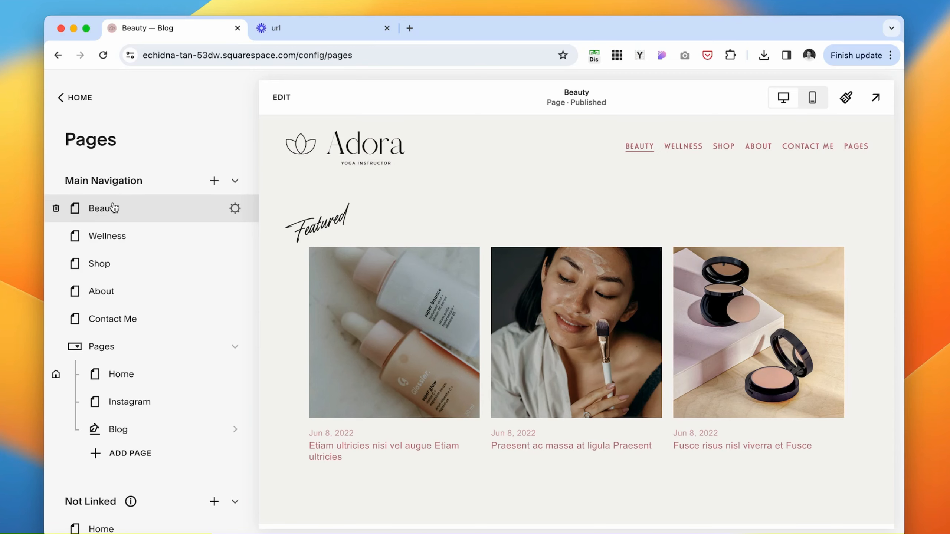
scroll(231, 399, "down", 5)
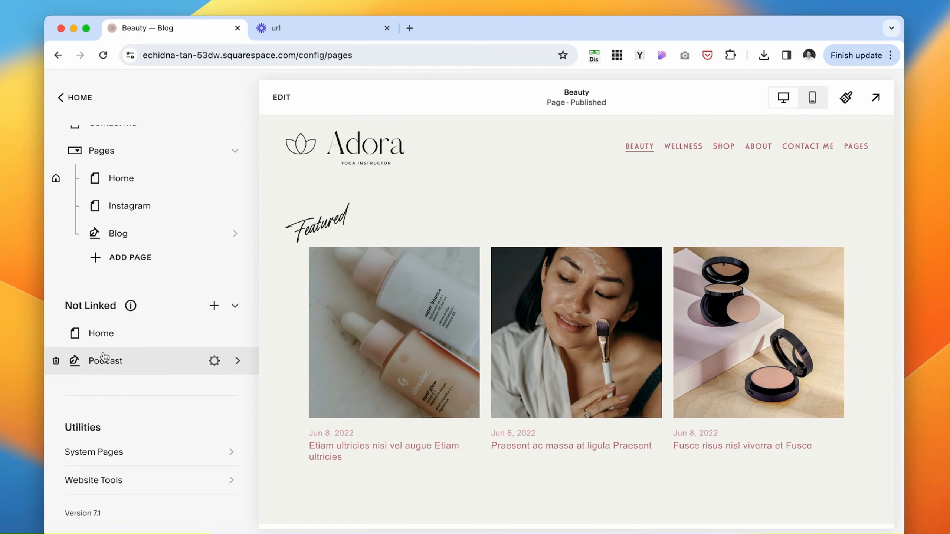
scroll(203, 208, "up", 5)
left_click(235, 209)
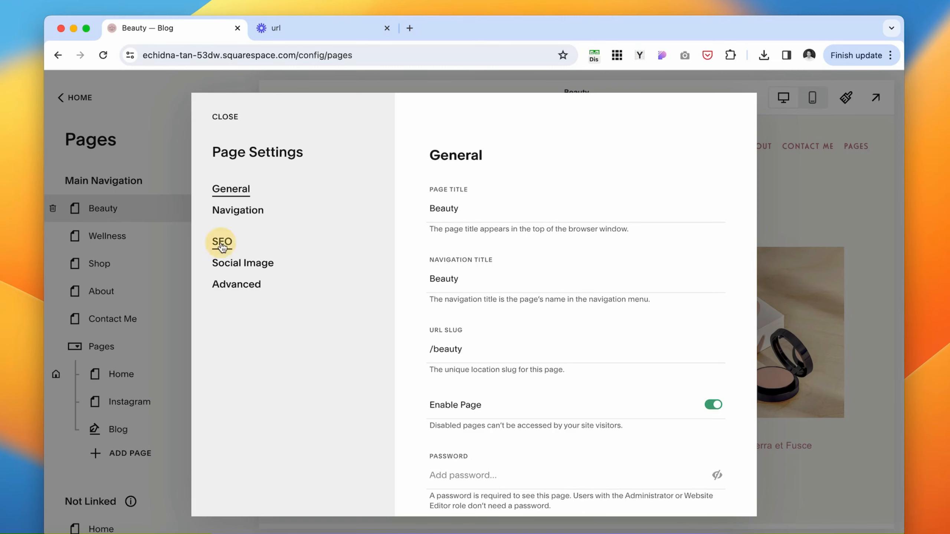
left_click(218, 240)
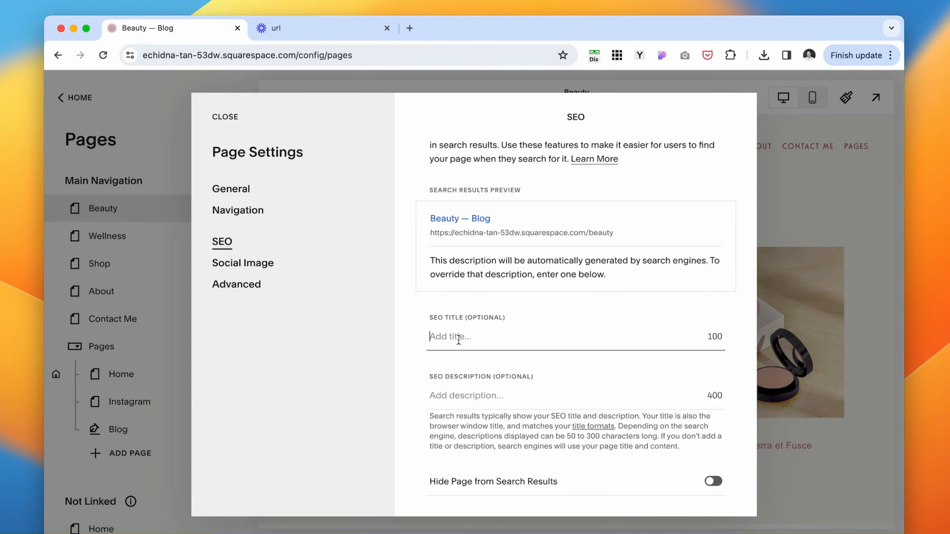
left_click(459, 337)
type("Title here")
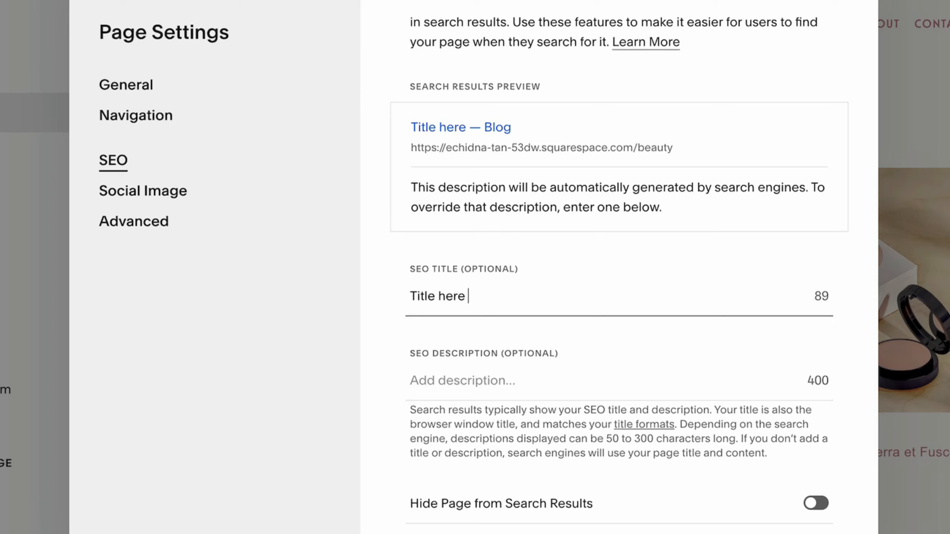
type(" with a keyword")
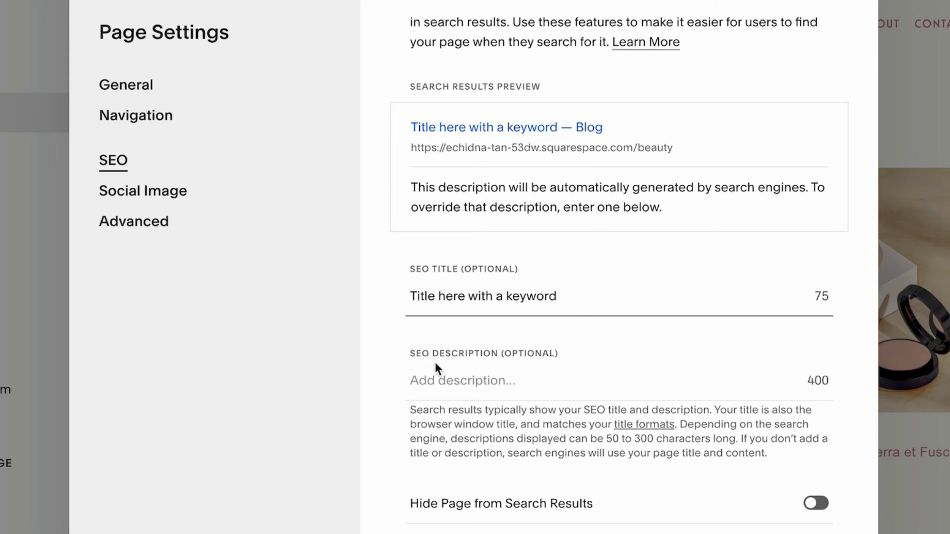
left_click(500, 389)
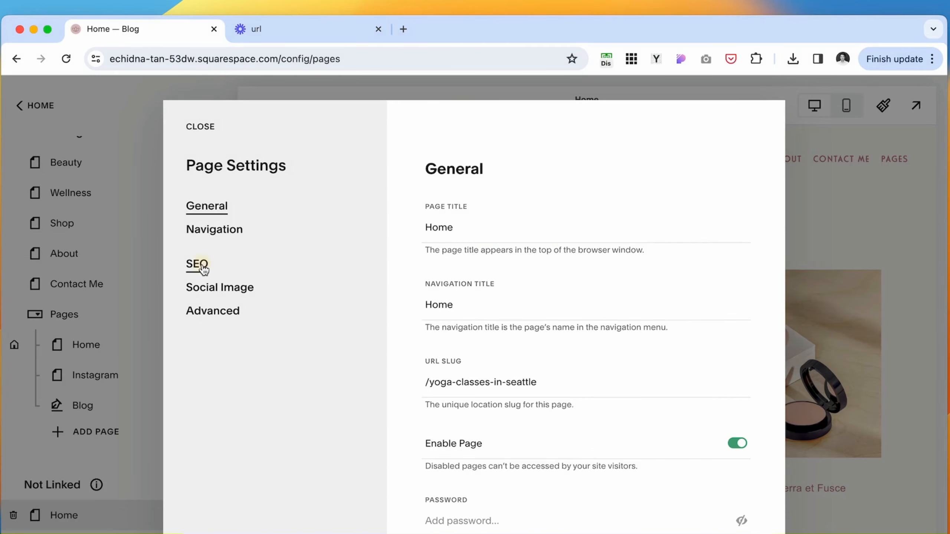
Step: Set the unlinked Home page's SEO title to "Best Yoga Classes in Seattle (Join Us Today)"
left_click(197, 264)
type("Yoga C")
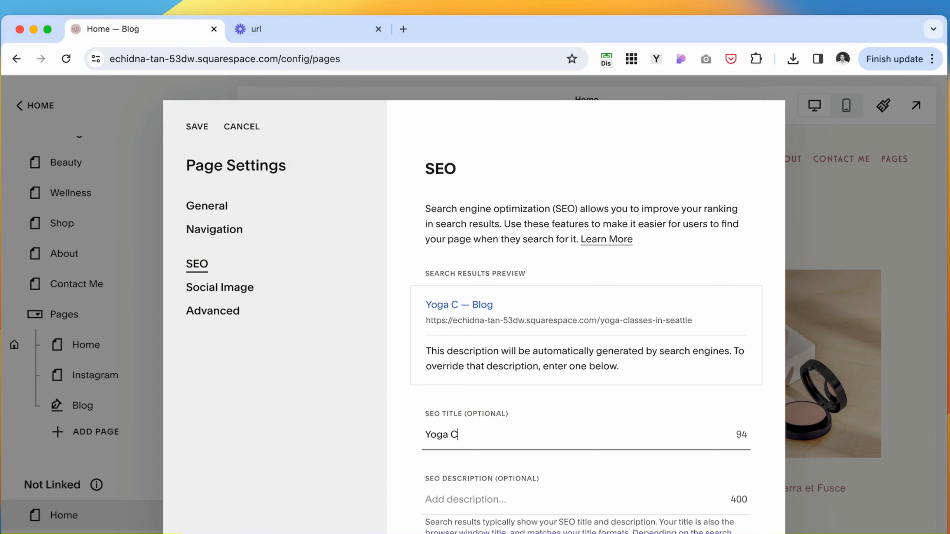
type("lasses")
key("Home")
type("Best")
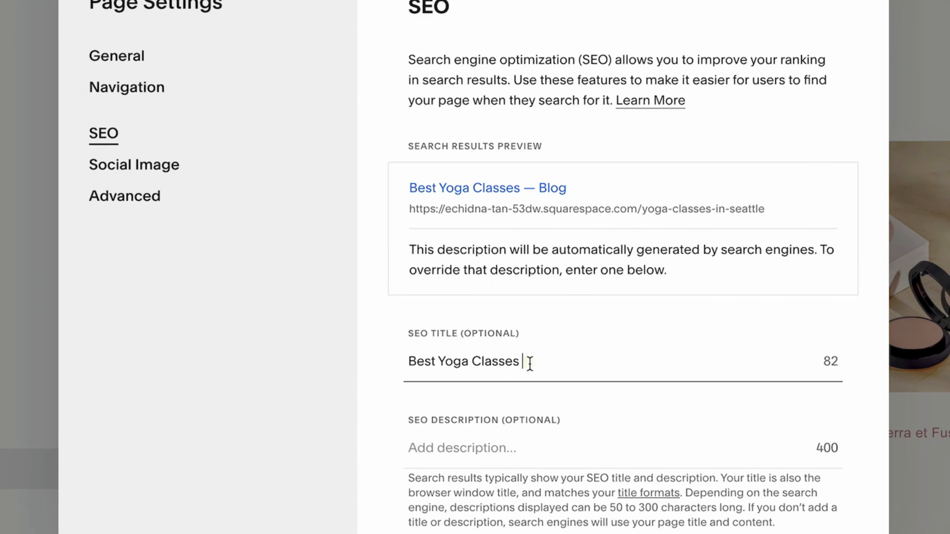
left_click(529, 361)
type("in Seatt")
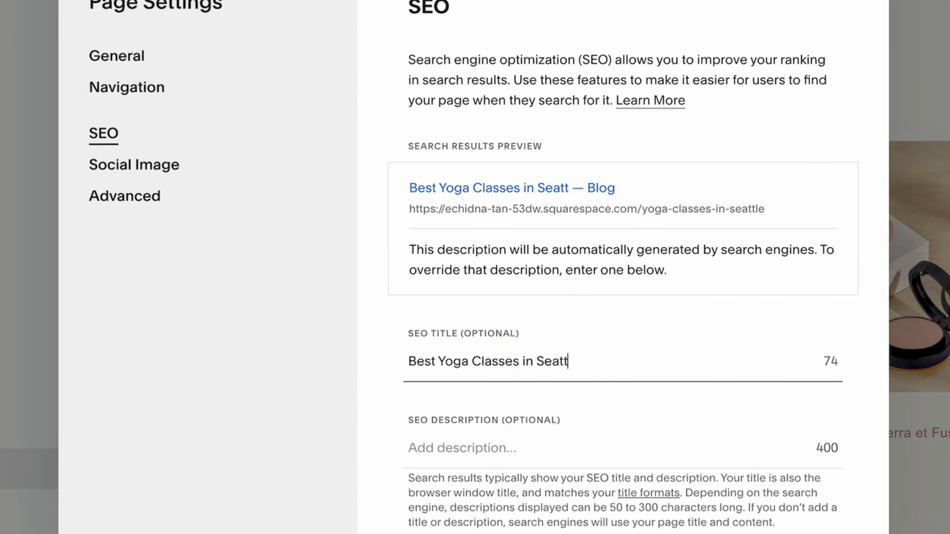
type("le (Join Us Today")
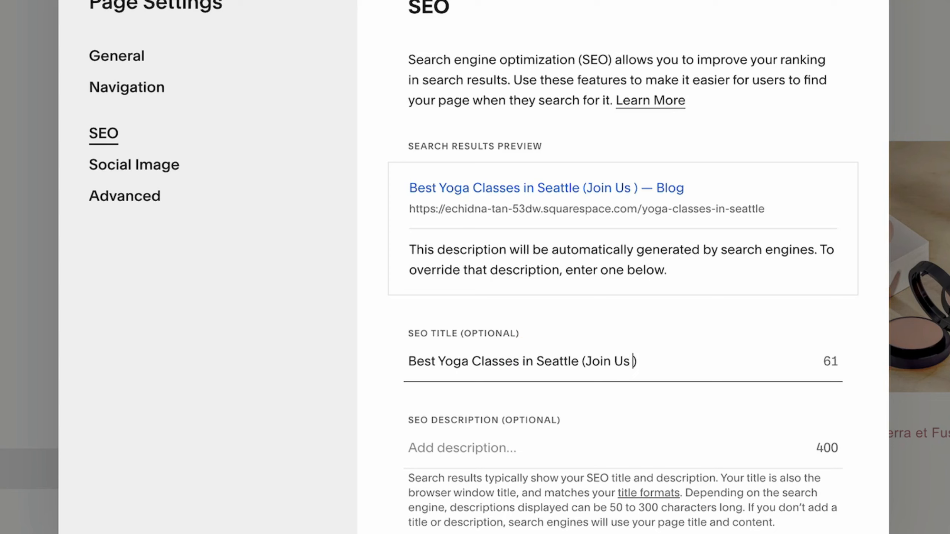
Step: Replace the bracketed text in the Home page's SEO title with "Free Class"
left_click_drag(669, 361, 587, 361)
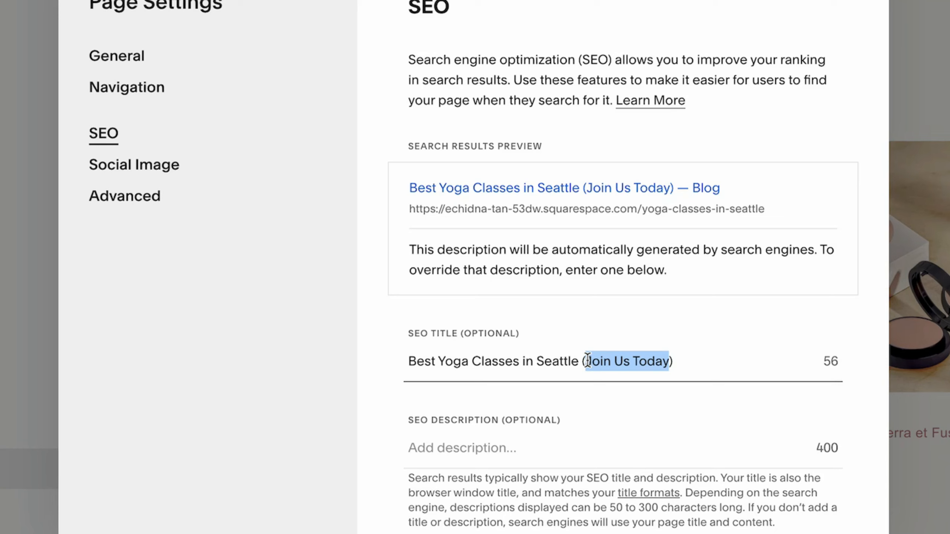
type("Free Cla")
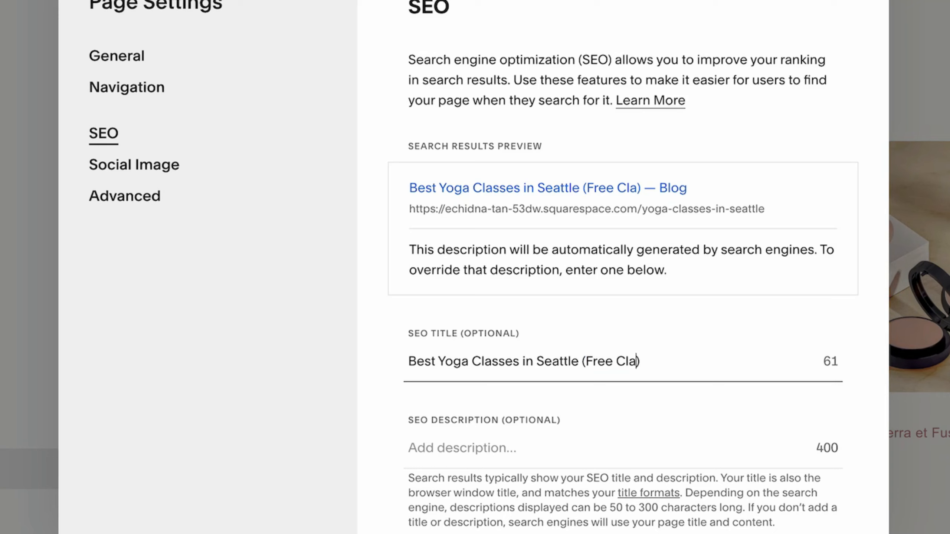
type("ss")
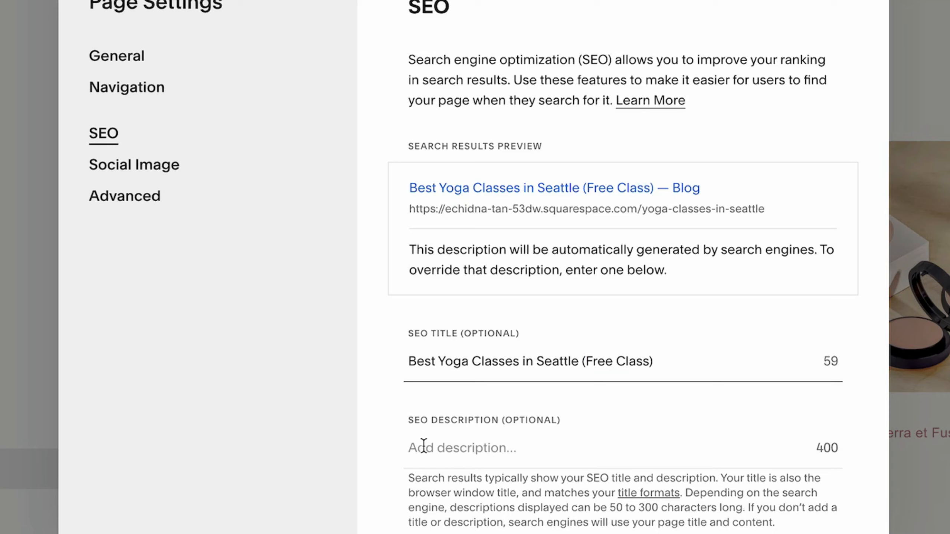
Step: Write the page's SEO description, starting "Discover inner peace and rejuvenate your body with our yoga classes in Seattle."
left_click(465, 447)
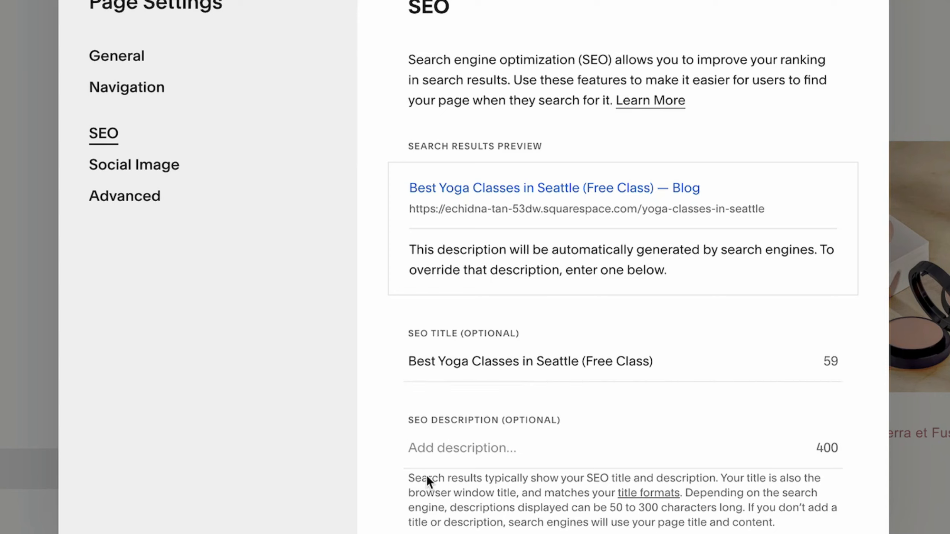
left_click(422, 447)
type("Discover inner peace and rejuvenate your body with our yoga classes in Seattle. Join us for expert-led sessions designed to enhance flexibility, strength, and mindfulness. Start your journey towards holistic well-being today!")
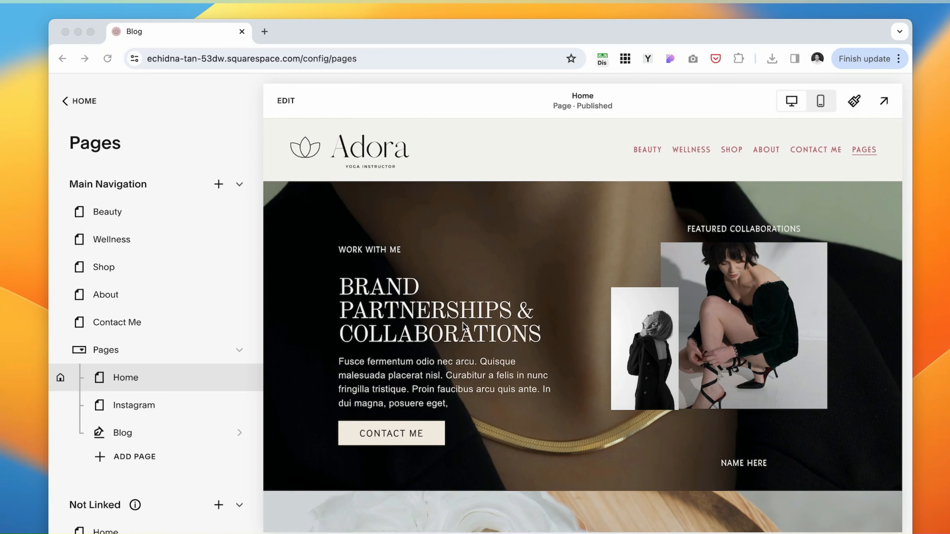
Step: Add a Portfolio collection to the Not Linked pages
scroll(181, 344, "down", 4)
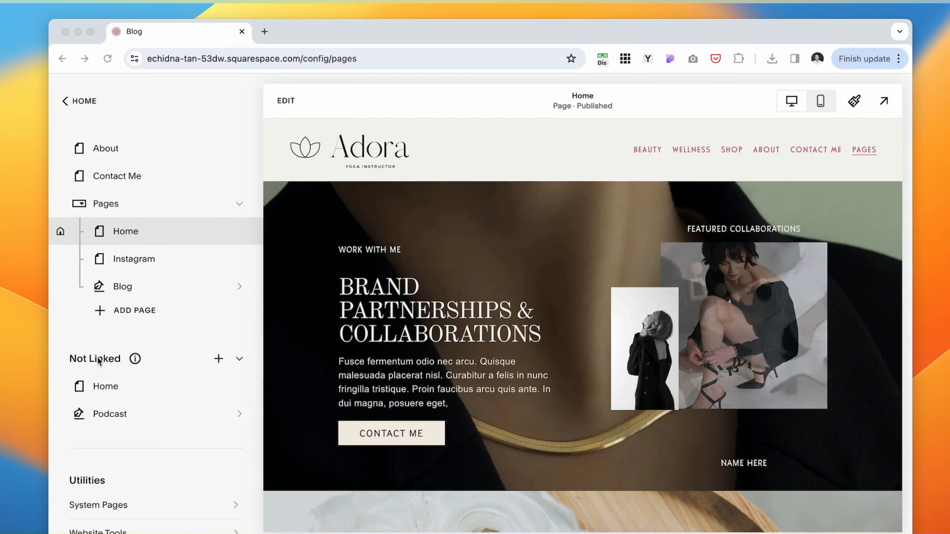
scroll(96, 356, "down", 1)
scroll(195, 329, "down", 1)
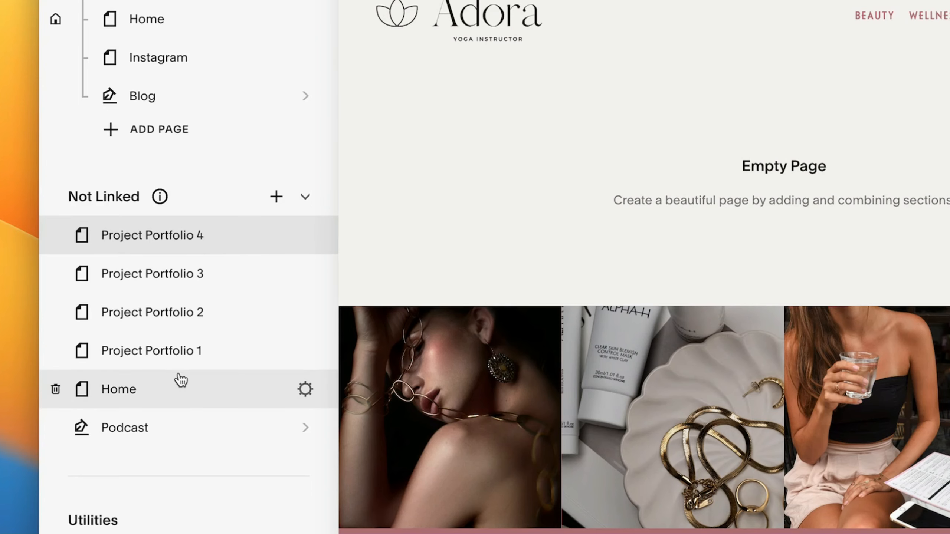
scroll(181, 381, "down", 3)
scroll(164, 435, "up", 10)
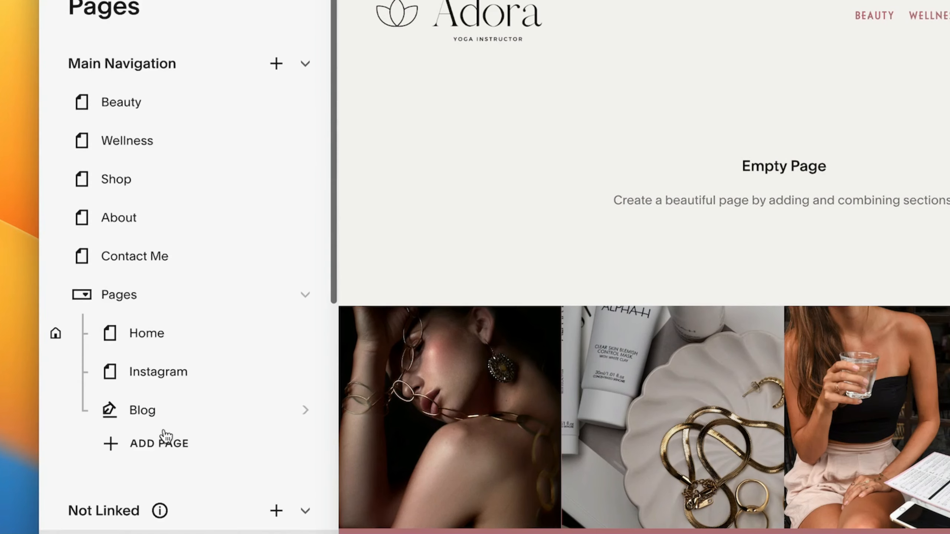
scroll(201, 369, "down", 8)
left_click(276, 191)
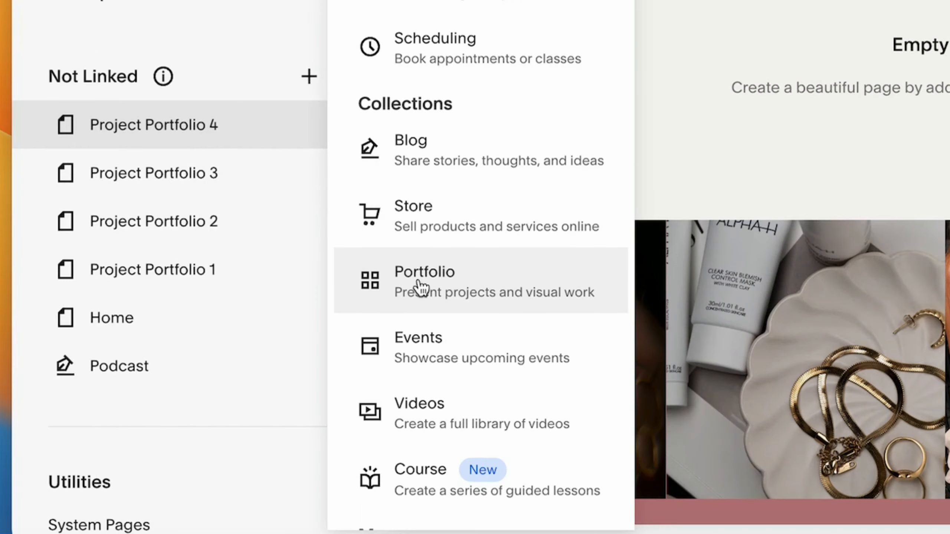
left_click(420, 361)
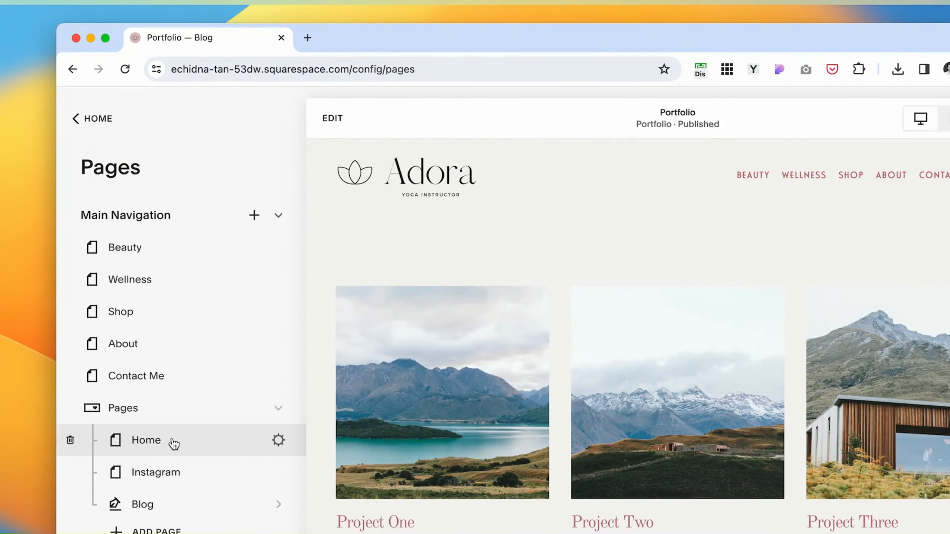
Step: Open the new Portfolio collection, preview Project One and look through the portfolio's project grid
scroll(164, 374, "down", 5)
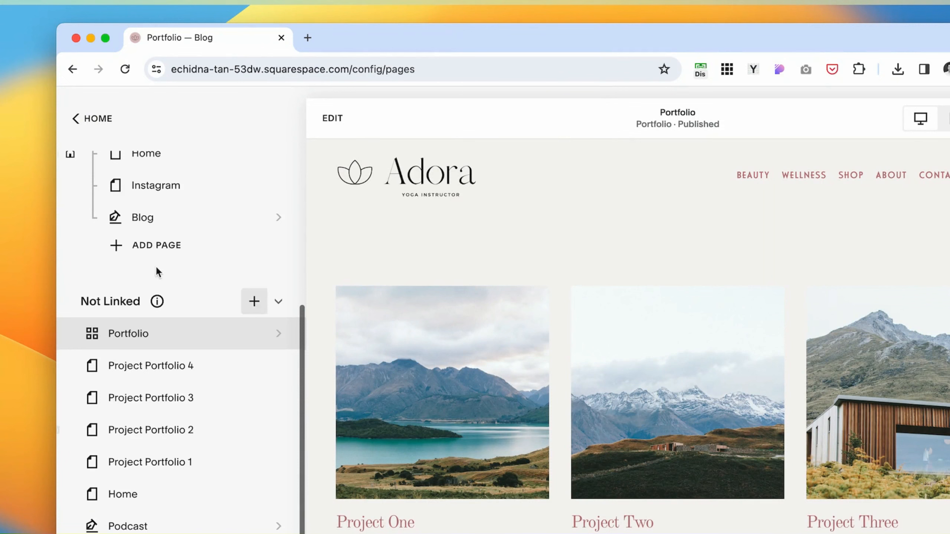
left_click(160, 340)
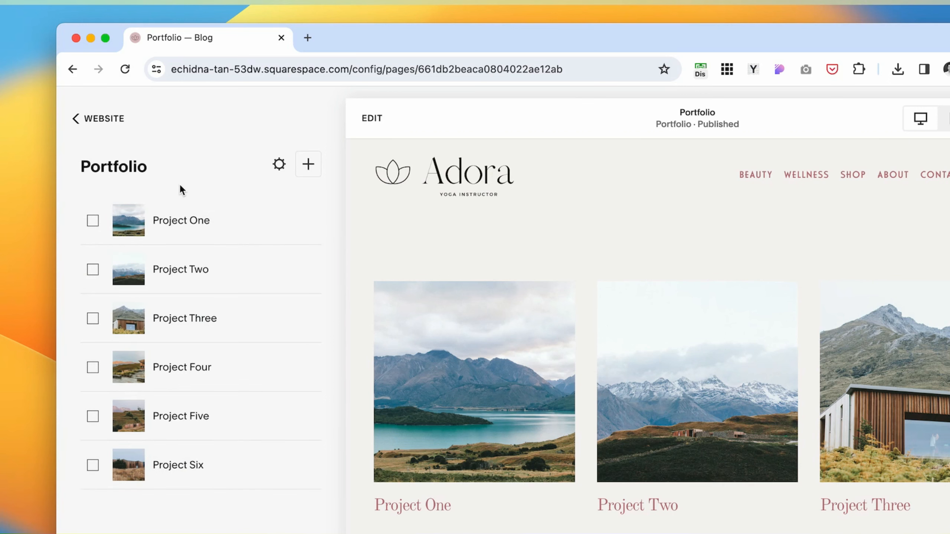
left_click(192, 226)
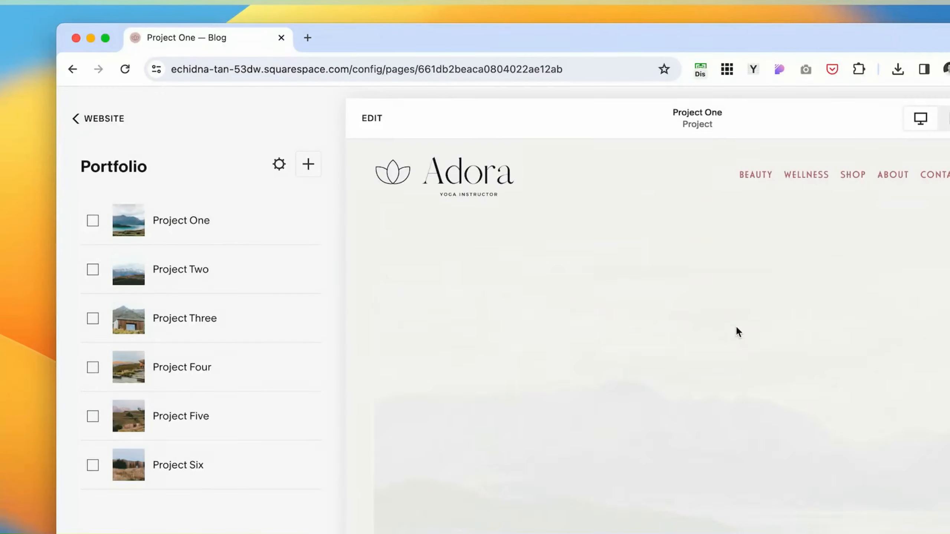
scroll(736, 326, "down", 3)
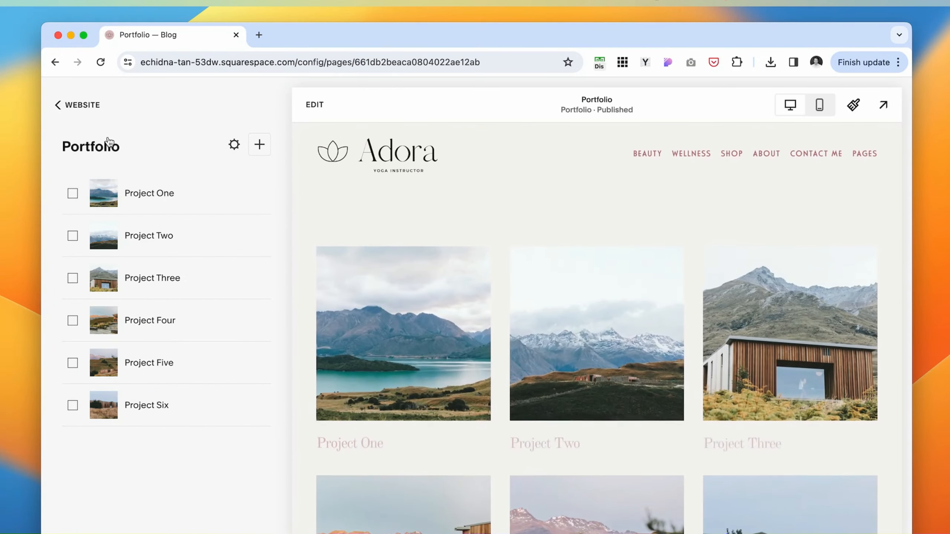
scroll(604, 348, "down", 10)
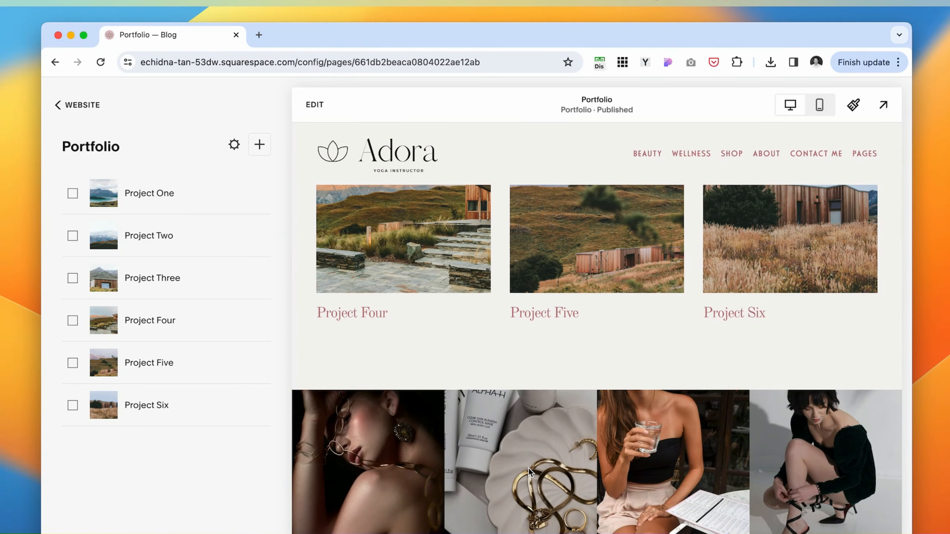
Step: Return to the page list and select the unlinked Project Portfolio 4 page
left_click(56, 105)
scroll(194, 434, "down", 8)
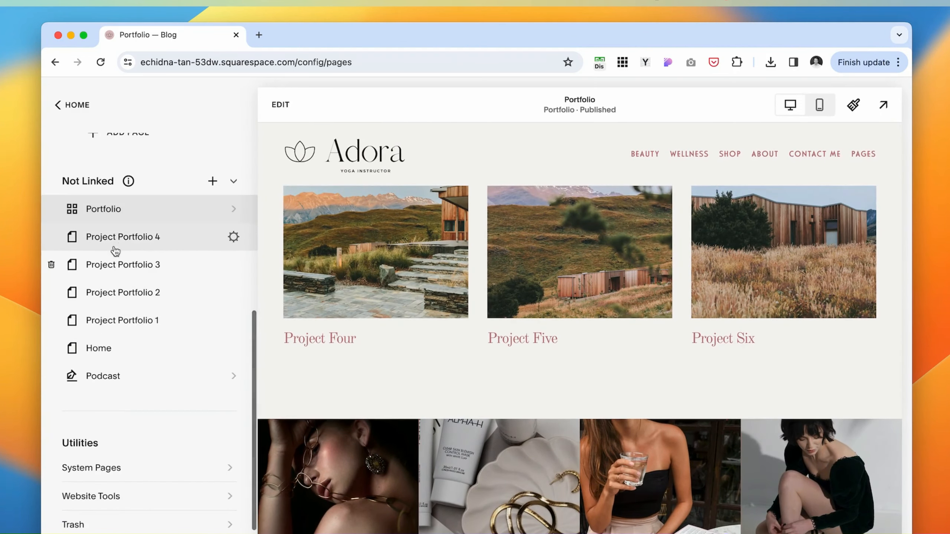
left_click(135, 243)
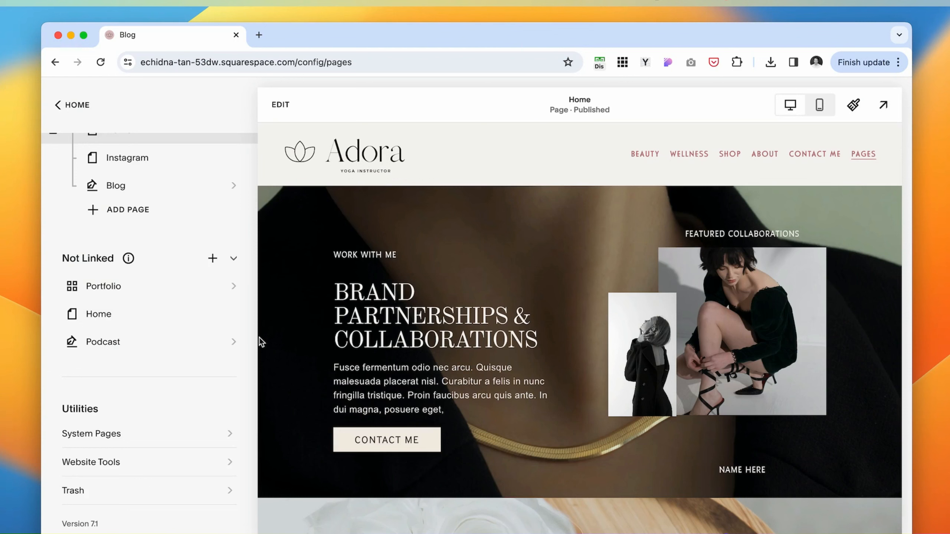
Step: Add a Store page with a ready-made layout to the Not Linked pages and name it "Categoty"
left_click(213, 258)
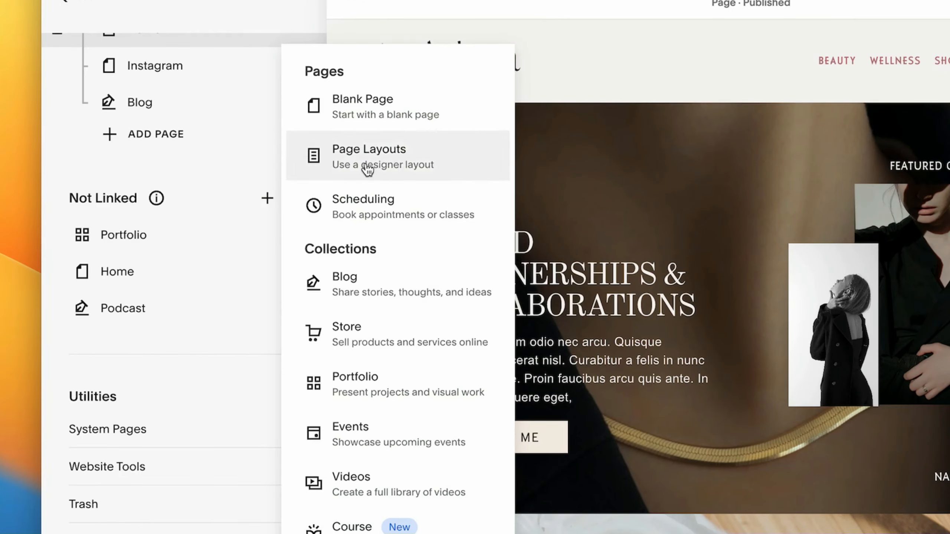
left_click(398, 333)
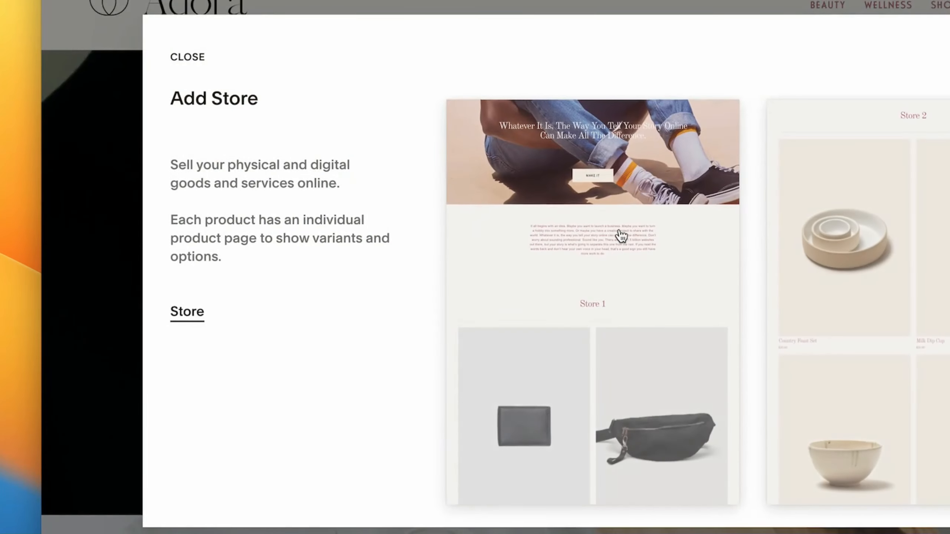
left_click(719, 228)
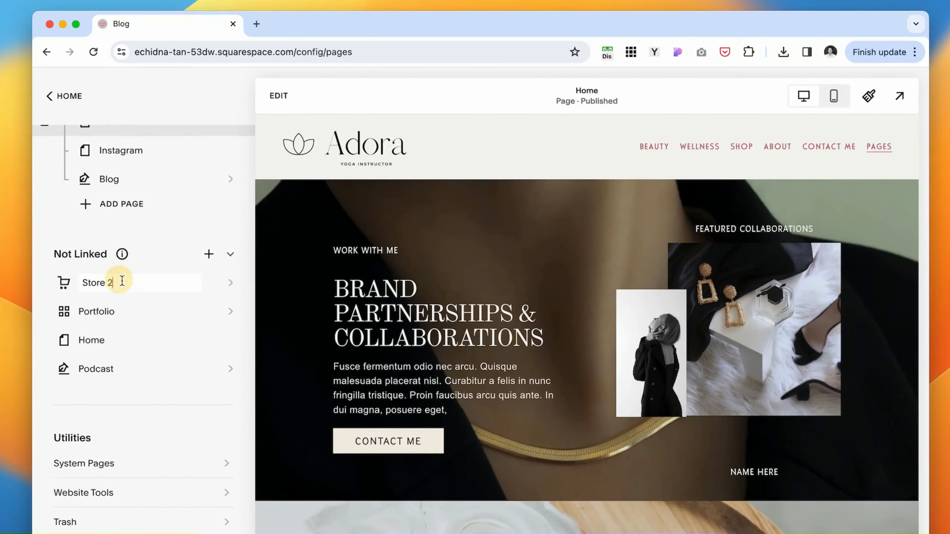
left_click_drag(123, 280, 64, 282)
type("Catego")
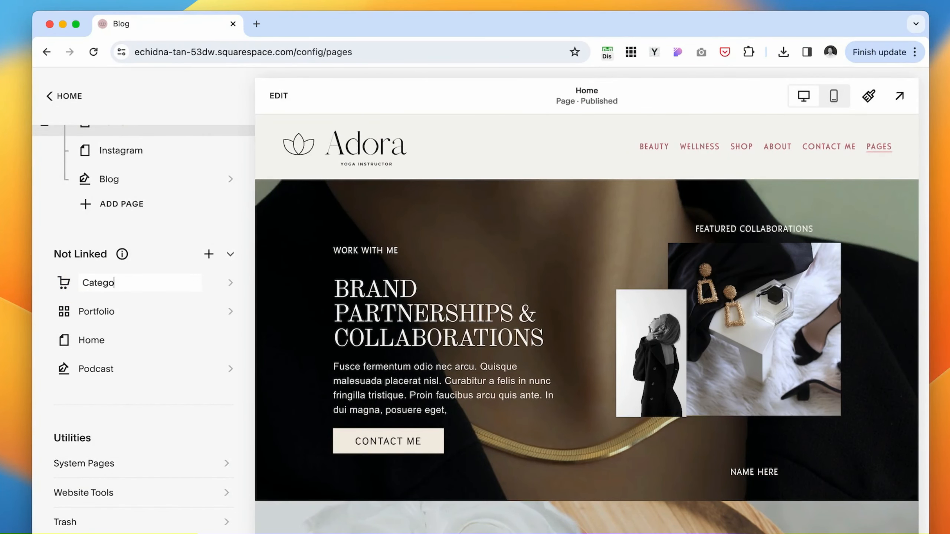
type("ty")
key("Return")
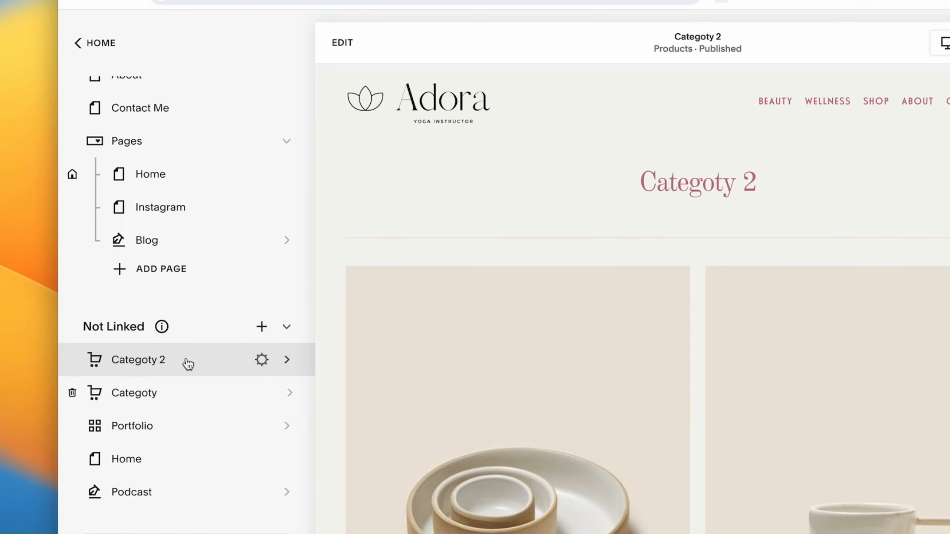
Step: Open the Categoty store's settings and add the product category "Category 1"
left_click(176, 352)
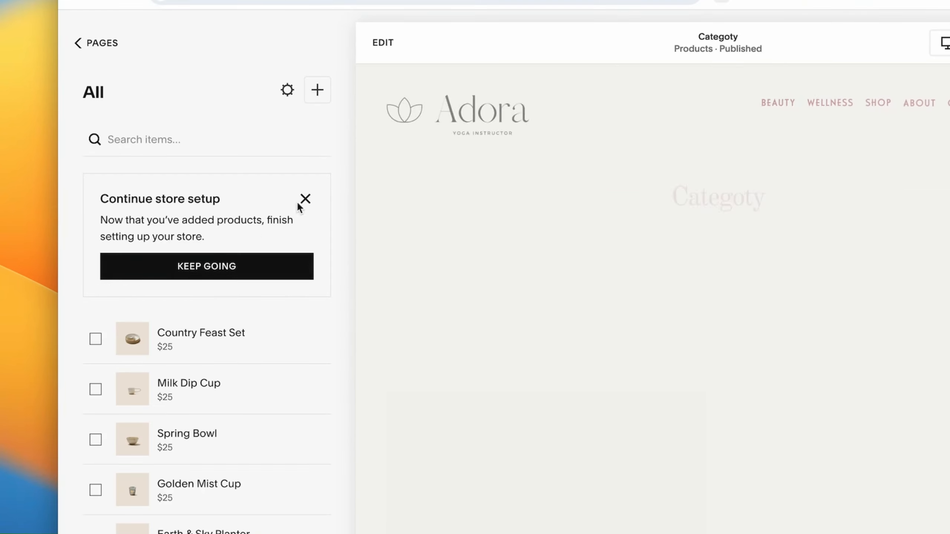
scroll(288, 368, "down", 1)
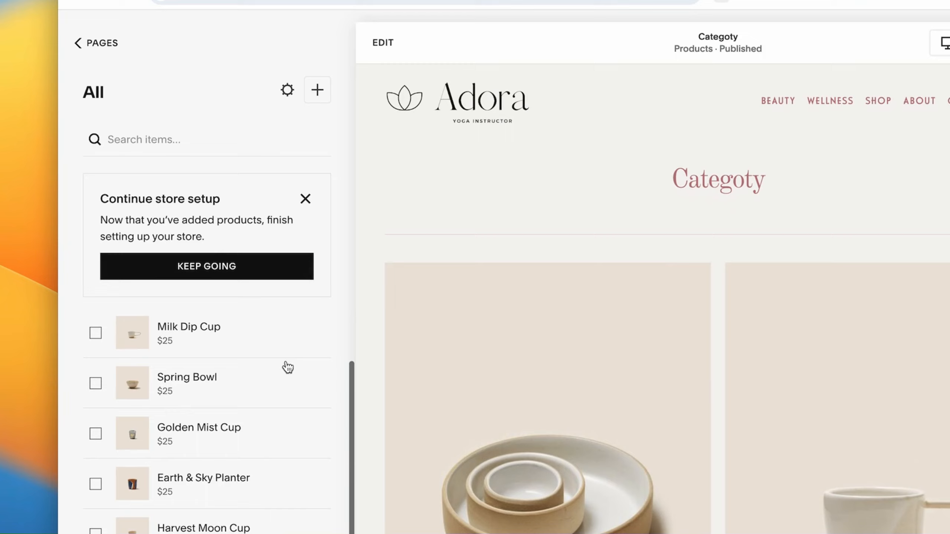
left_click(287, 90)
left_click(277, 66)
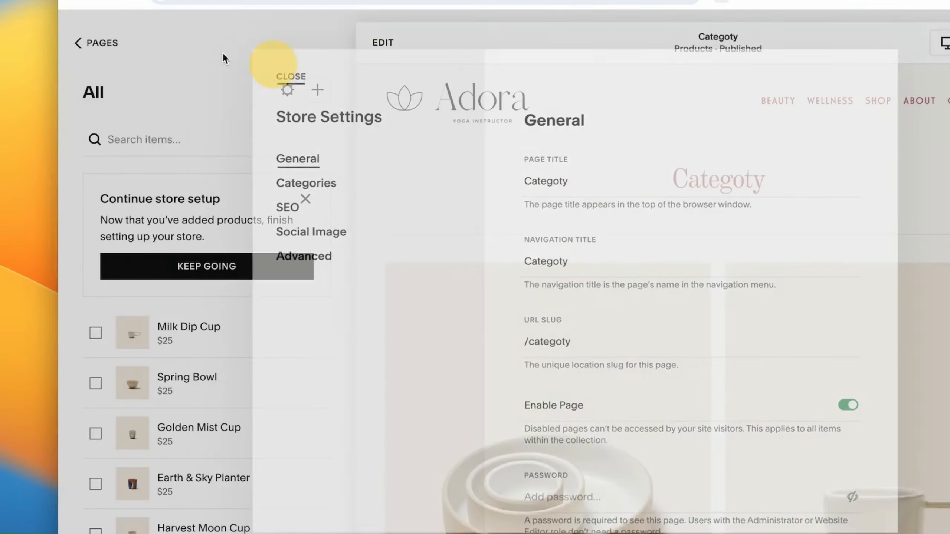
left_click(287, 90)
left_click(292, 178)
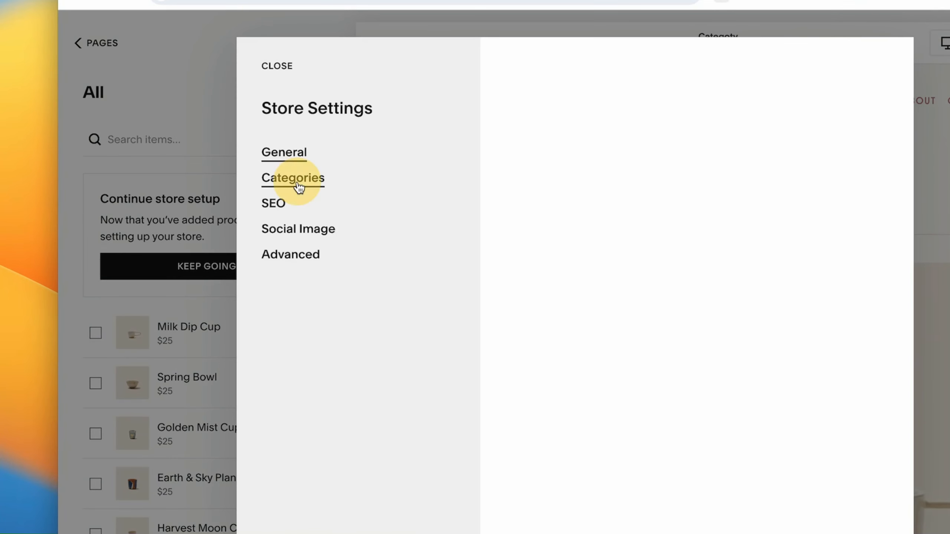
left_click(703, 338)
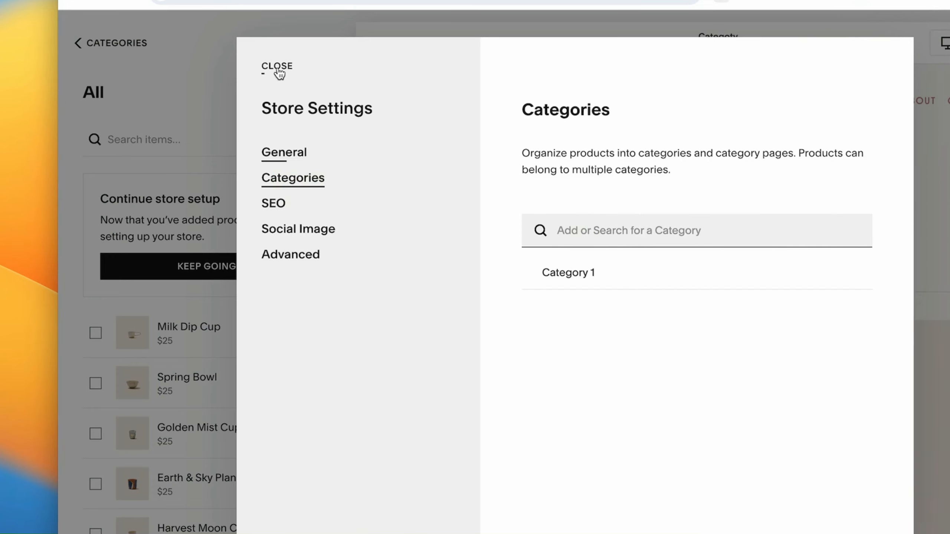
left_click(277, 68)
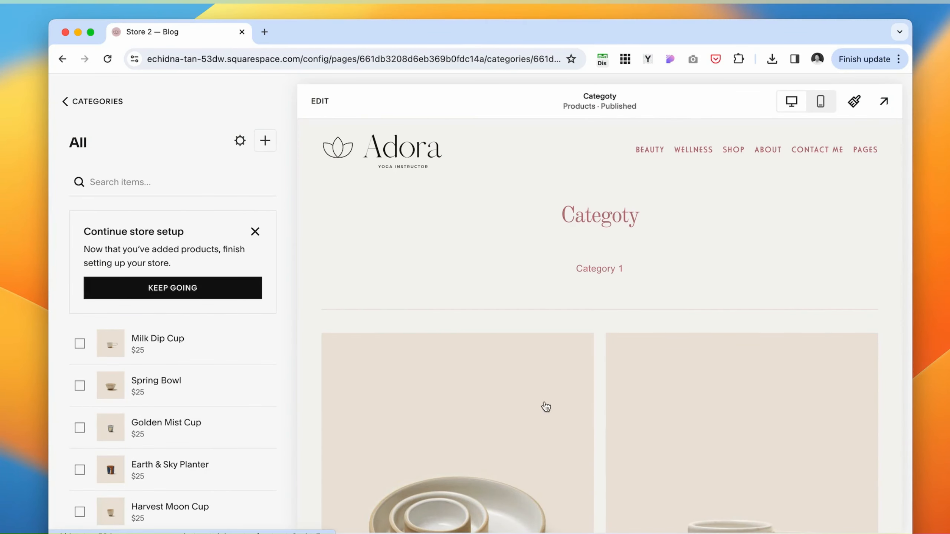
Step: Look over the Categoty store's product grid and return to the site's page list
scroll(598, 434, "down", 5)
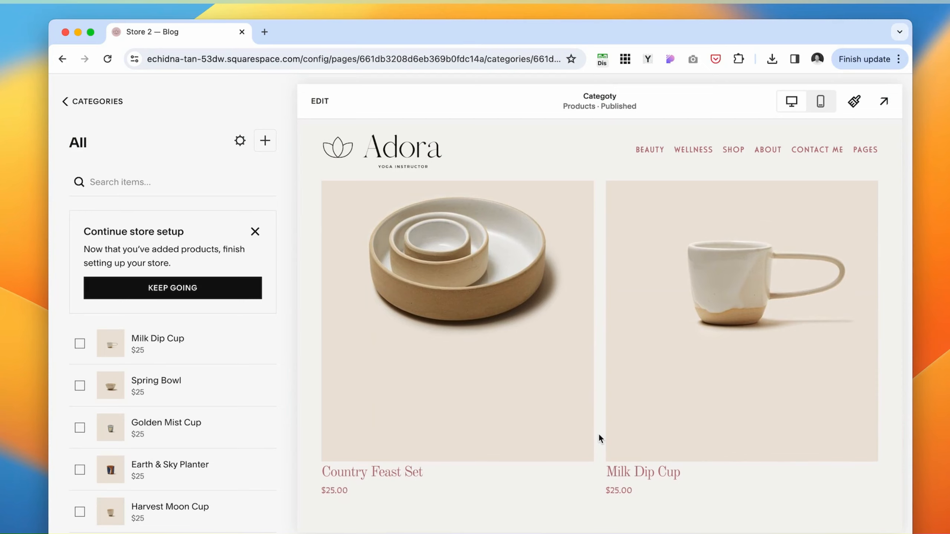
left_click(62, 101)
left_click(65, 100)
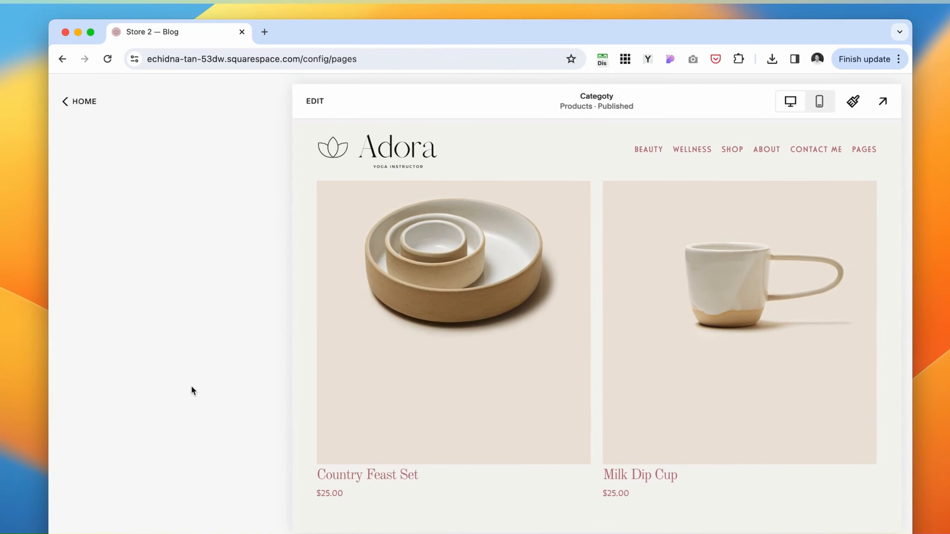
scroll(192, 392, "down", 5)
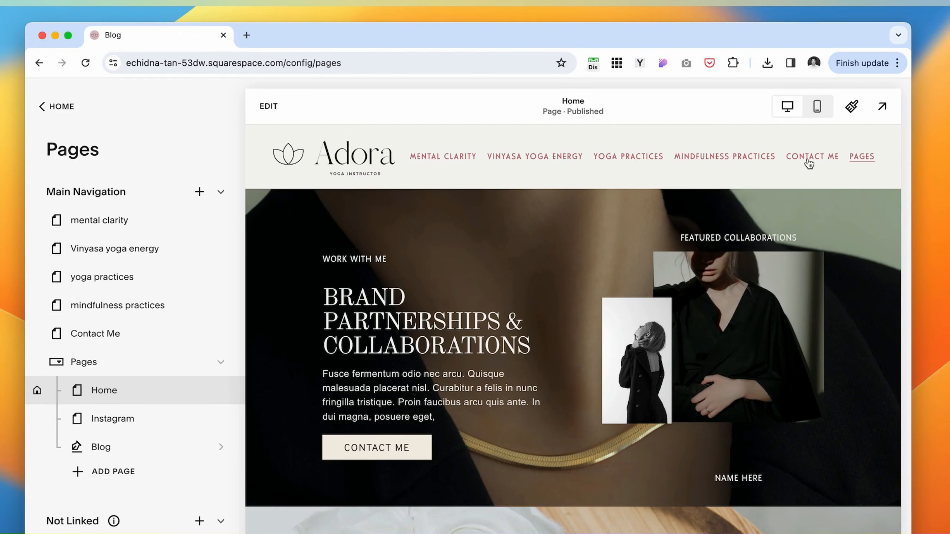
Step: Look over the Home page down to its footer, and open the Contact Me page for editing
scroll(803, 373, "down", 15)
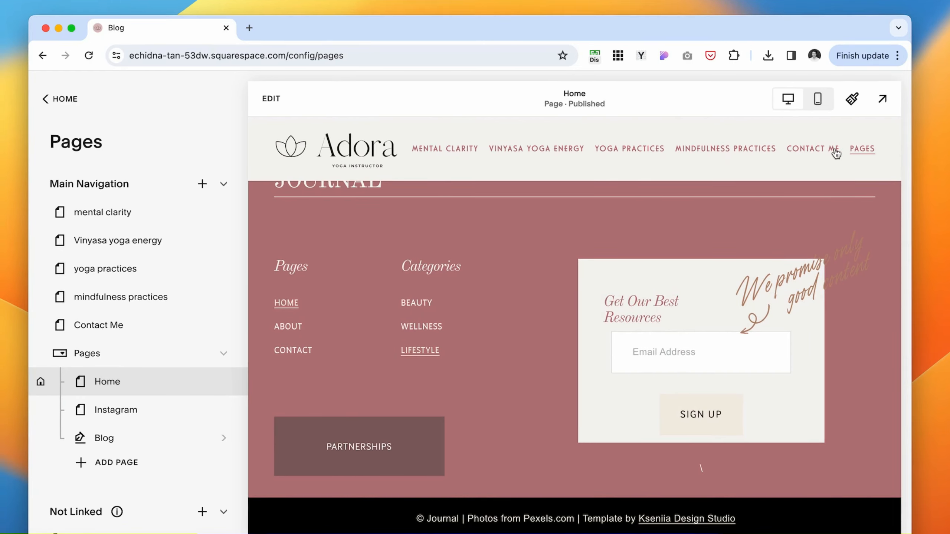
left_click(814, 149)
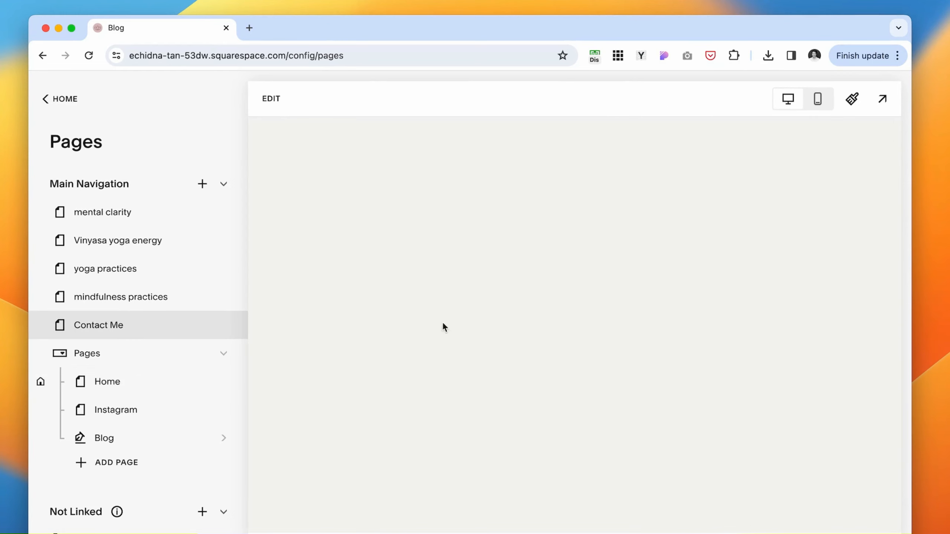
left_click(271, 98)
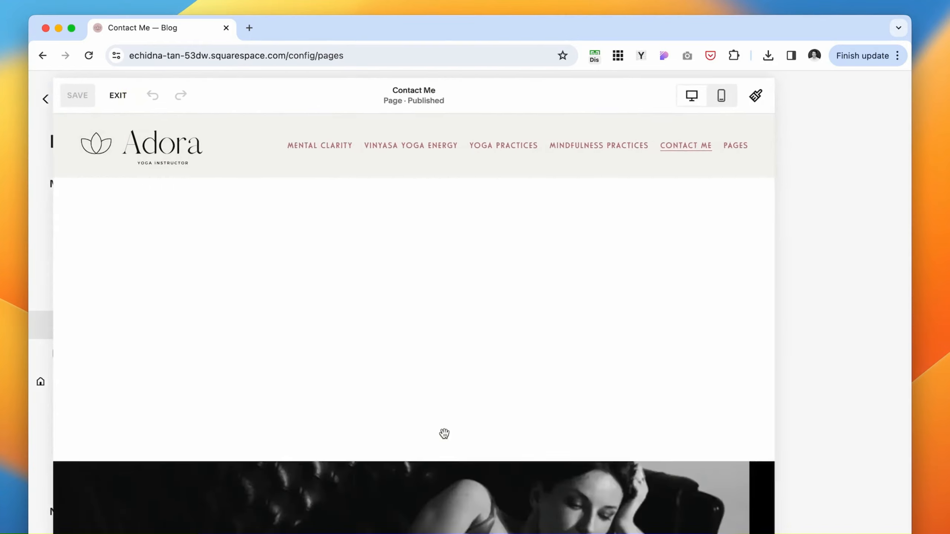
Step: Review the Contact Me page's form, questions and social links sections, and start editing the global site footer
scroll(506, 387, "down", 10)
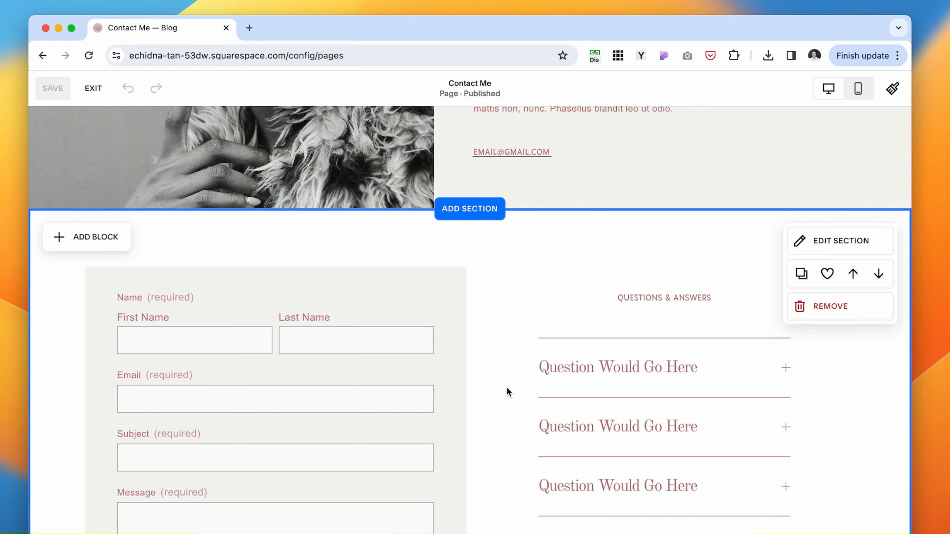
scroll(486, 266, "down", 10)
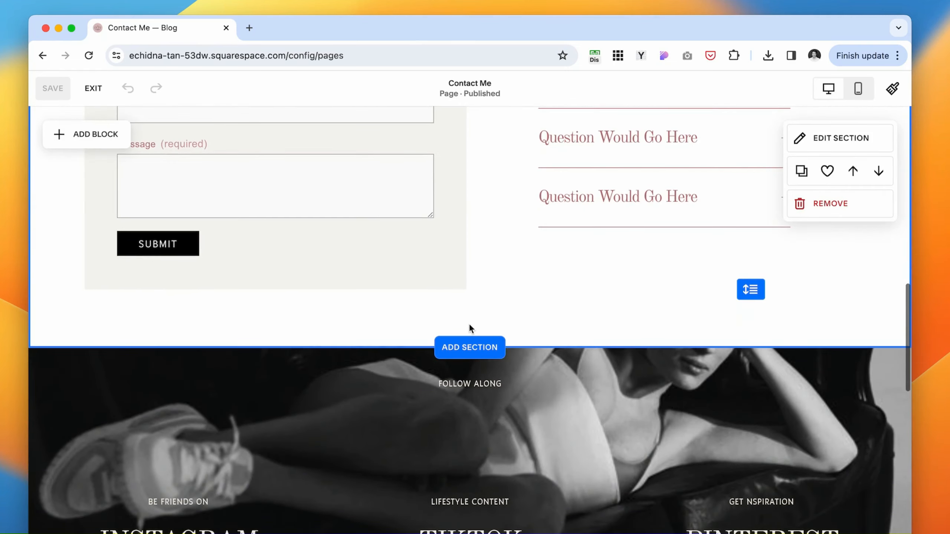
scroll(469, 325, "down", 5)
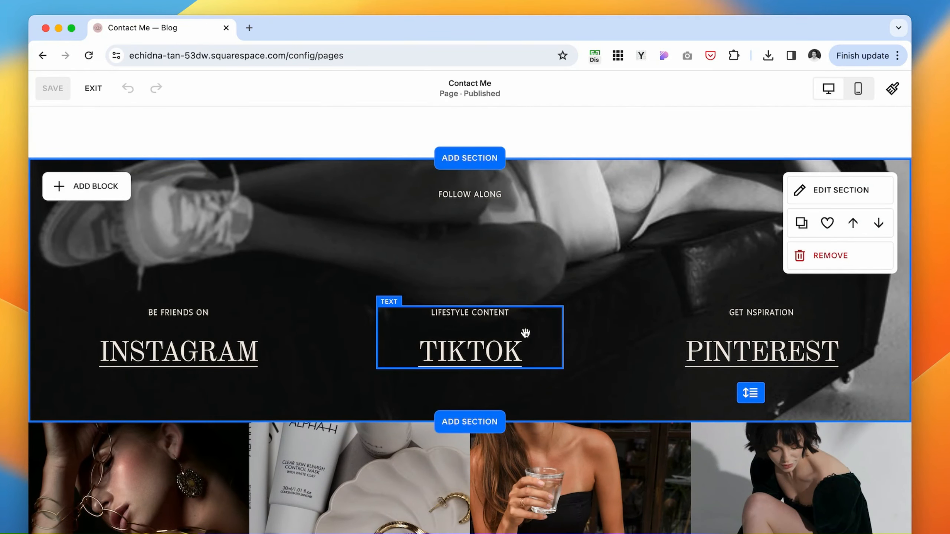
scroll(525, 332, "down", 10)
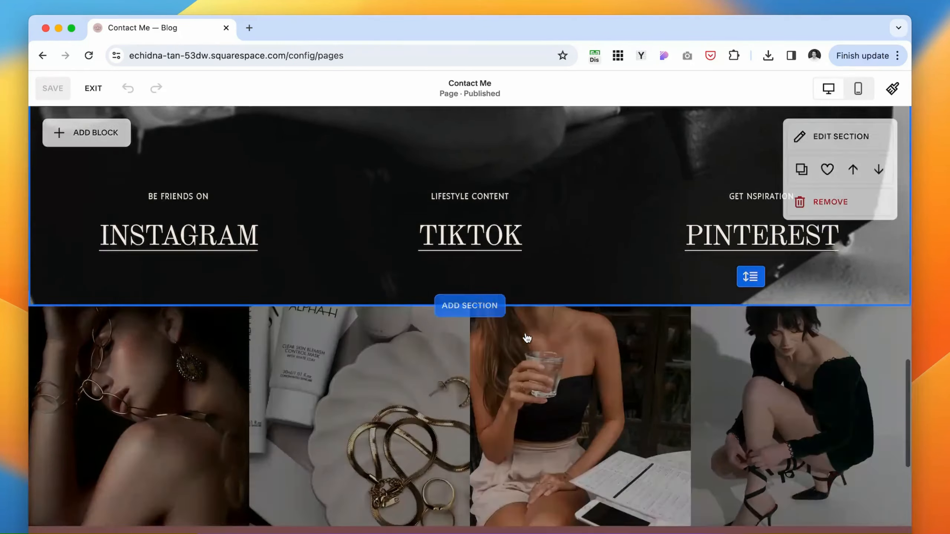
left_click(428, 257)
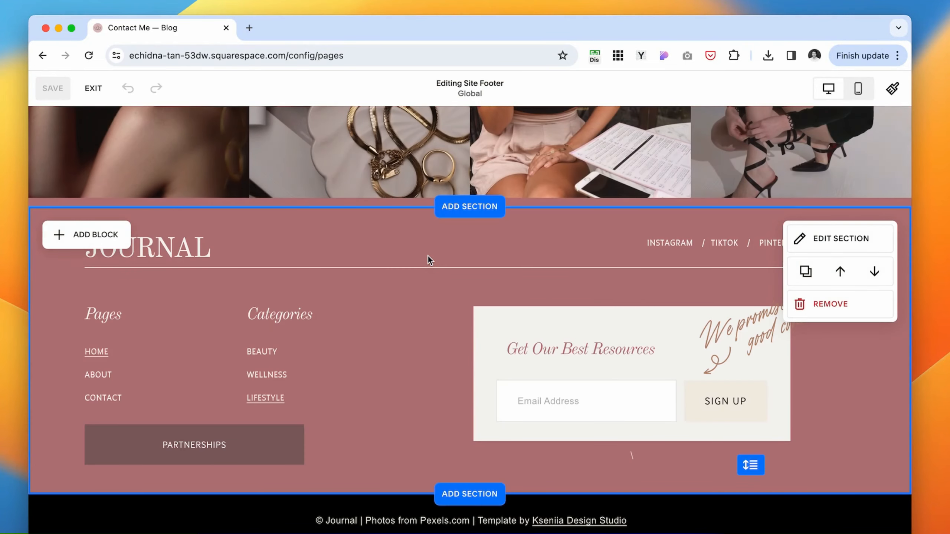